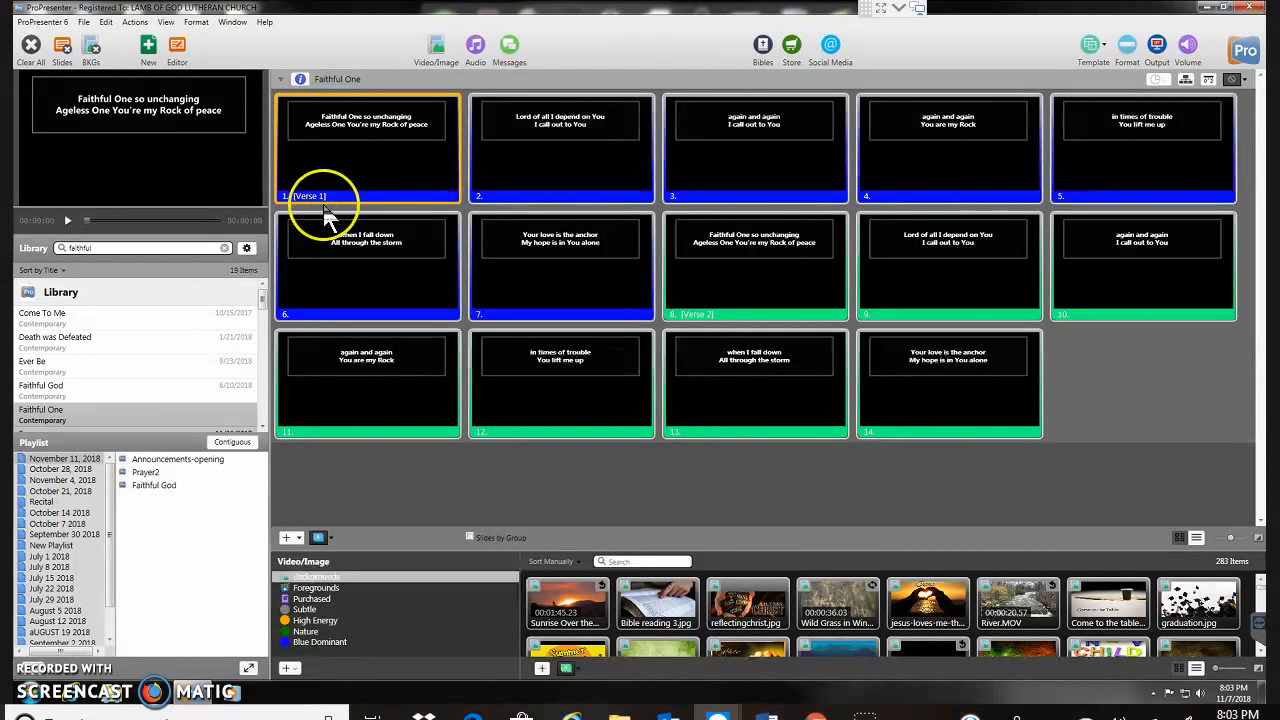
Step: Open the song Faithful One from the library in the Reflow Editor
{"action": "left_click", "coordinate": [196, 420]}
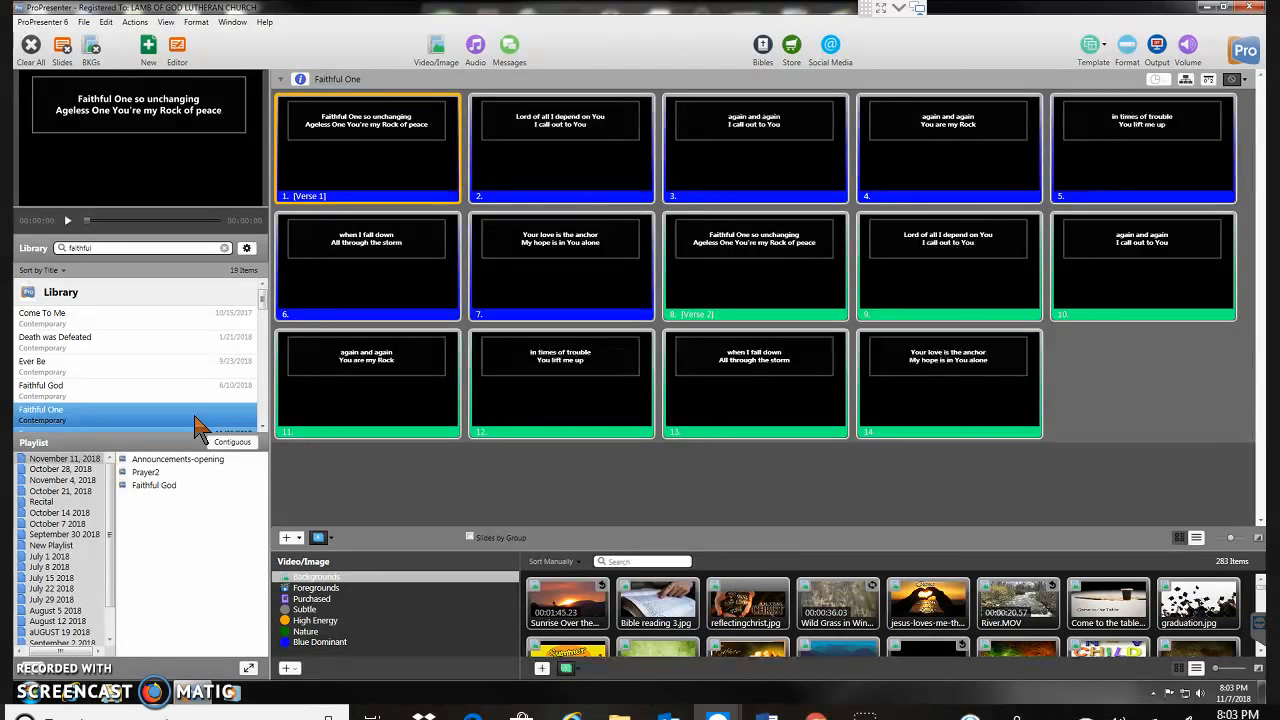
{"action": "right_click", "coordinate": [195, 417]}
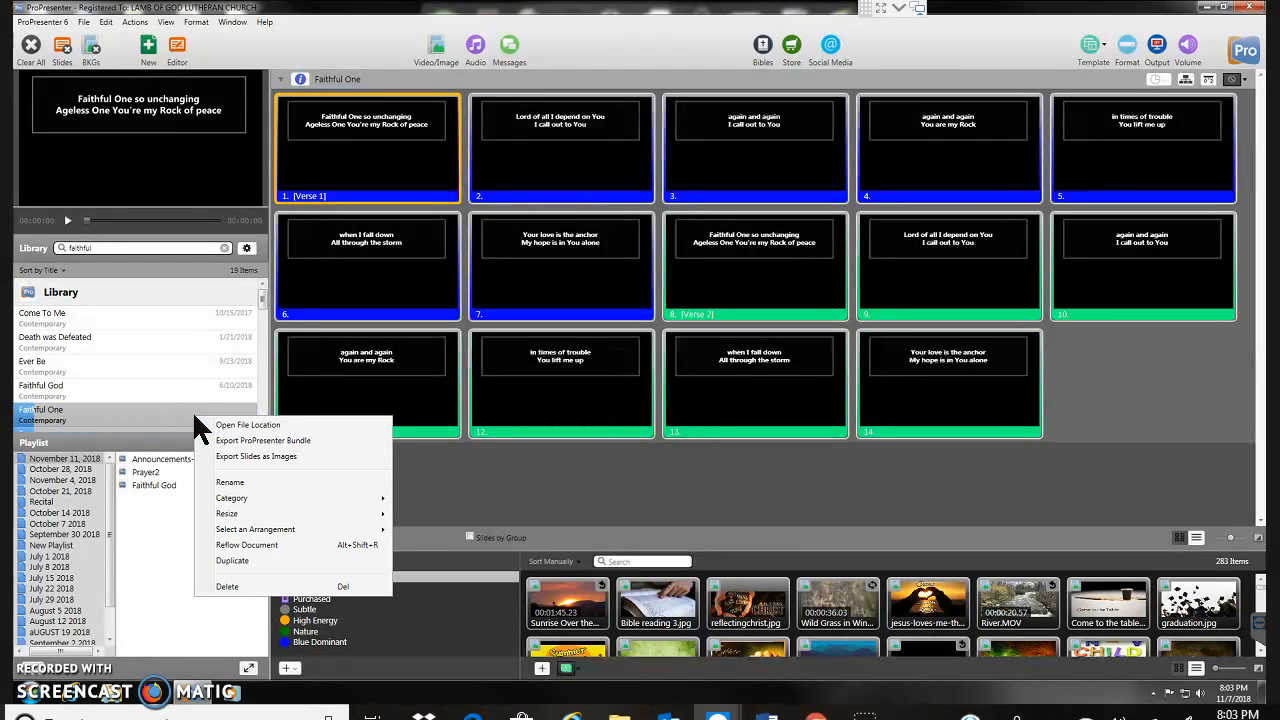
{"action": "left_click", "coordinate": [234, 545]}
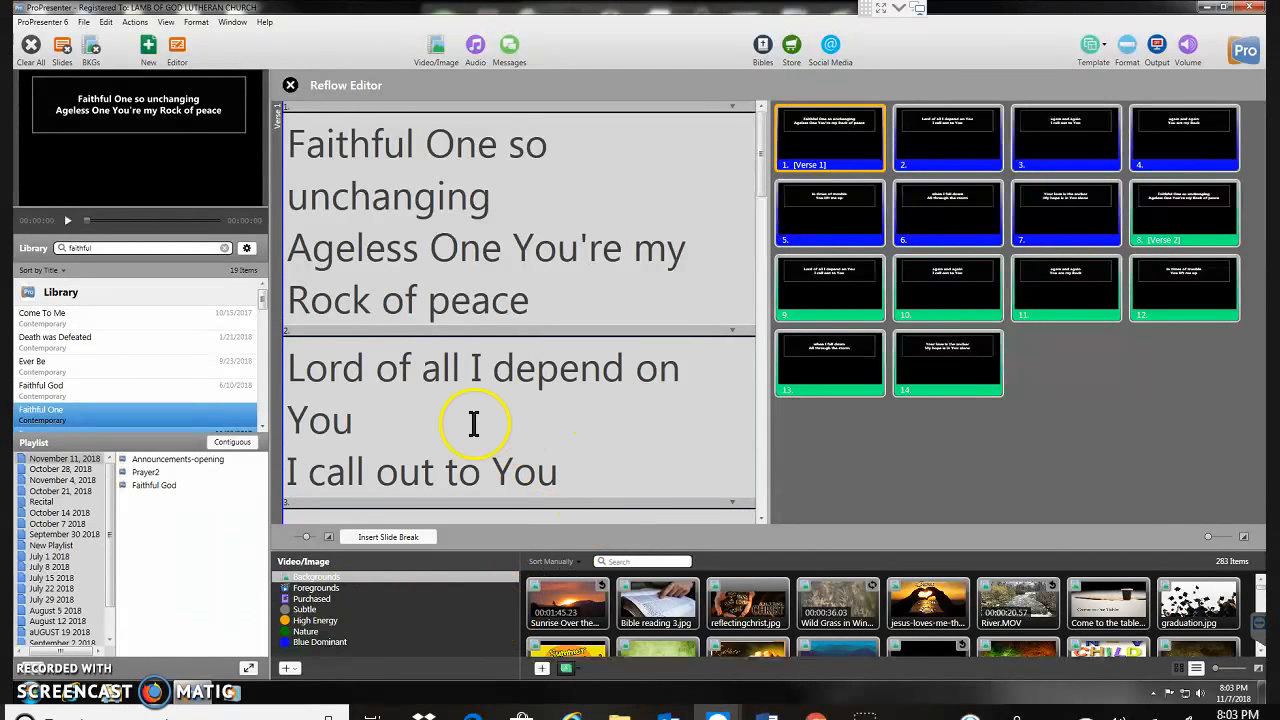
Step: Split slide 2 of Verse 1 with a slide break after "Lord of all I depend on You"
{"action": "left_click", "coordinate": [404, 410]}
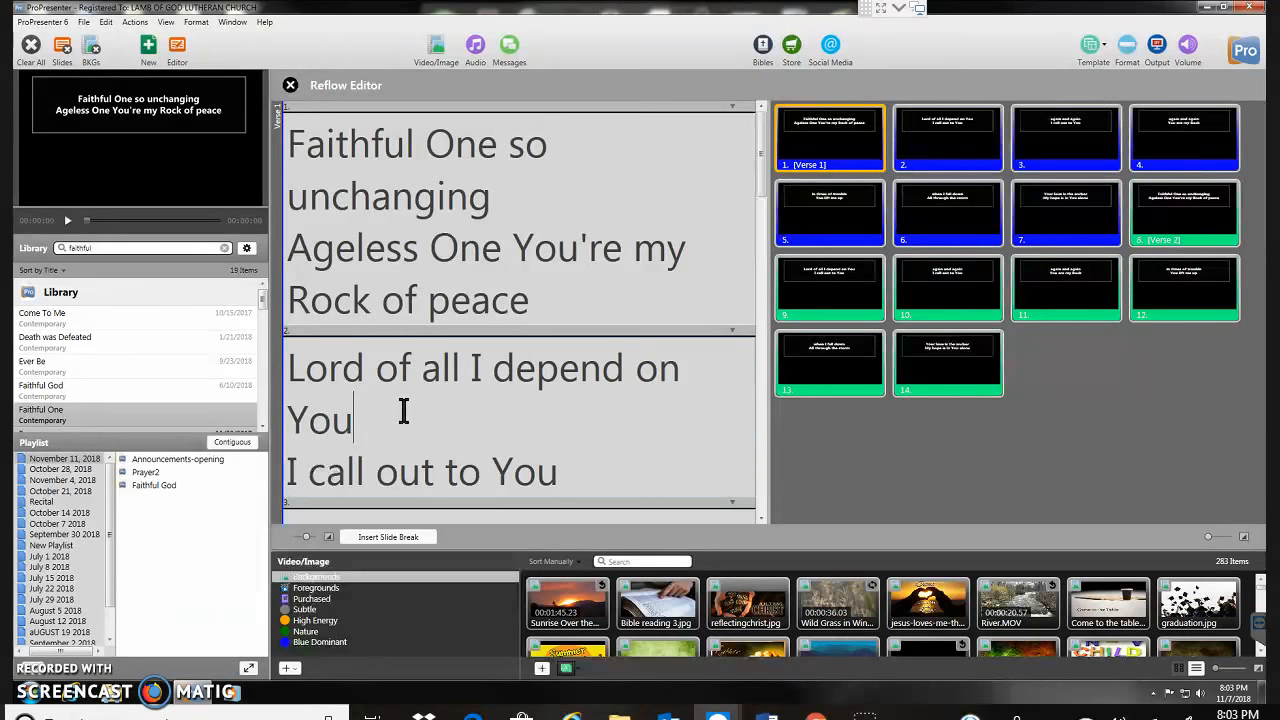
{"action": "left_click", "coordinate": [395, 537]}
{"action": "left_click", "coordinate": [395, 537]}
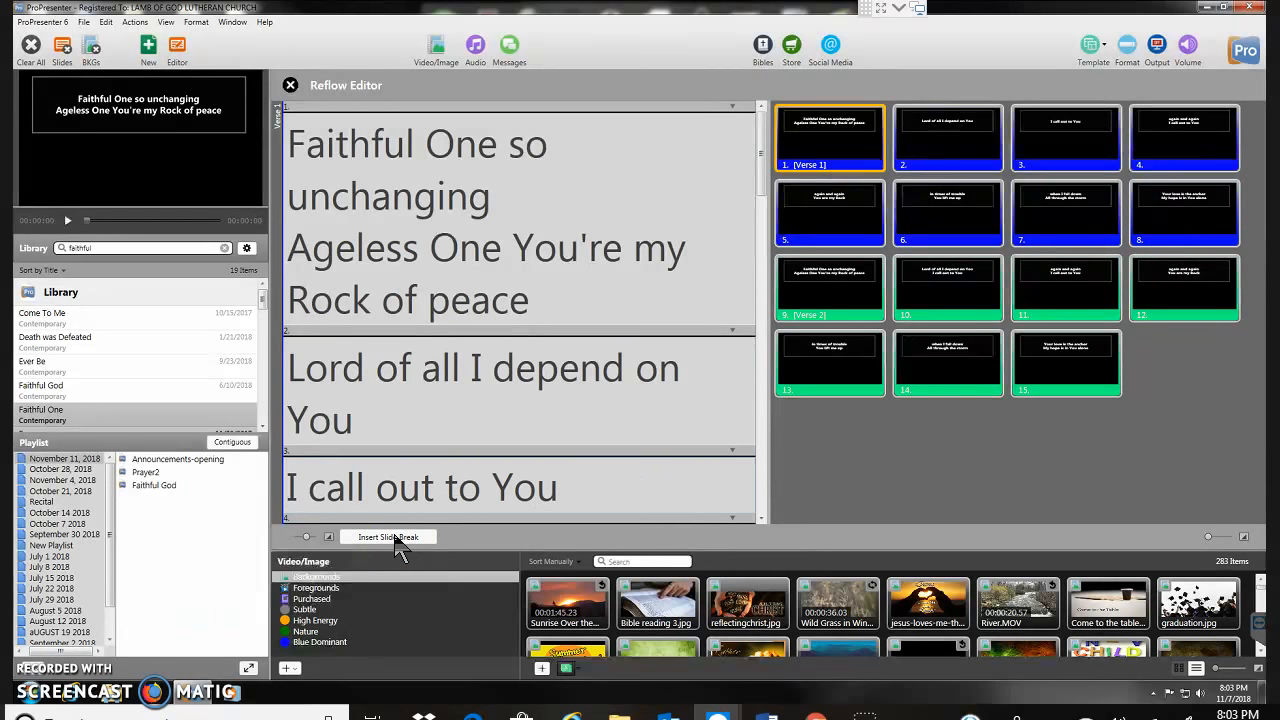
{"action": "left_click", "coordinate": [366, 427]}
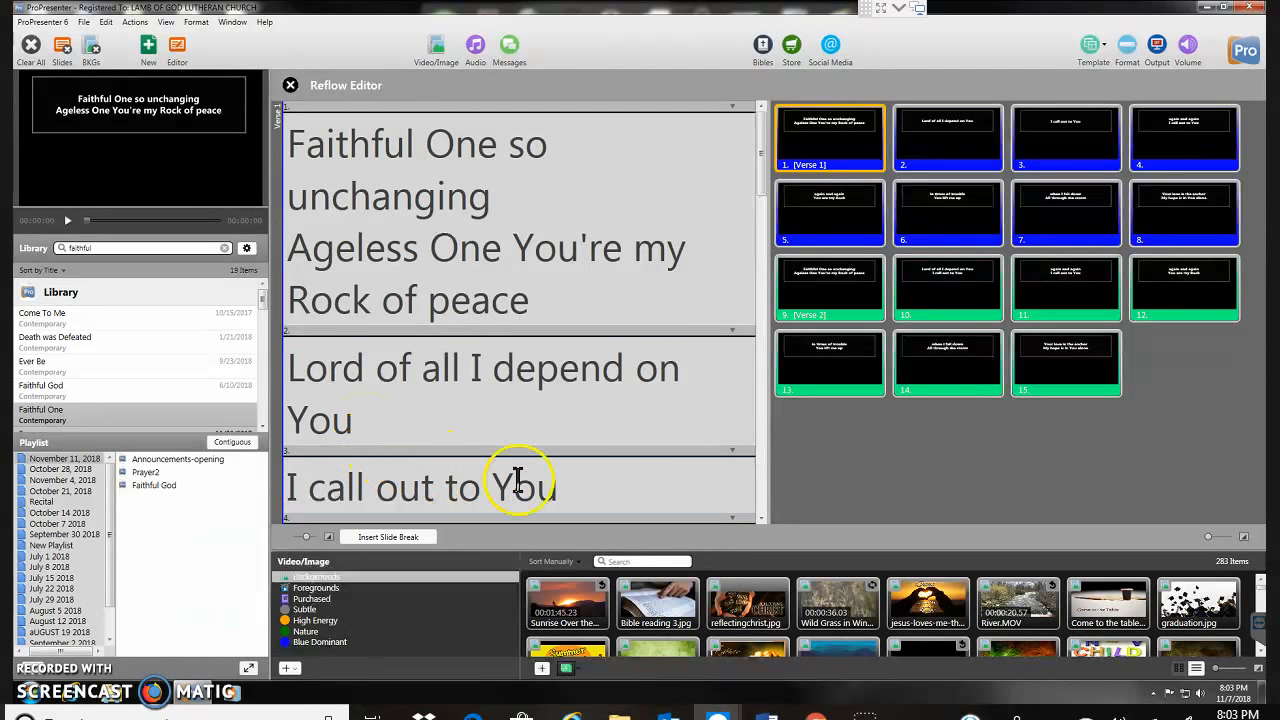
Step: Merge slide 4 into slide 3 so its first line reads "I call out to You again and again"
{"action": "left_click", "coordinate": [761, 520]}
{"action": "left_click", "coordinate": [761, 520]}
{"action": "left_click", "coordinate": [761, 520]}
{"action": "left_click", "coordinate": [761, 520]}
{"action": "left_click", "coordinate": [761, 520]}
{"action": "left_click", "coordinate": [761, 520]}
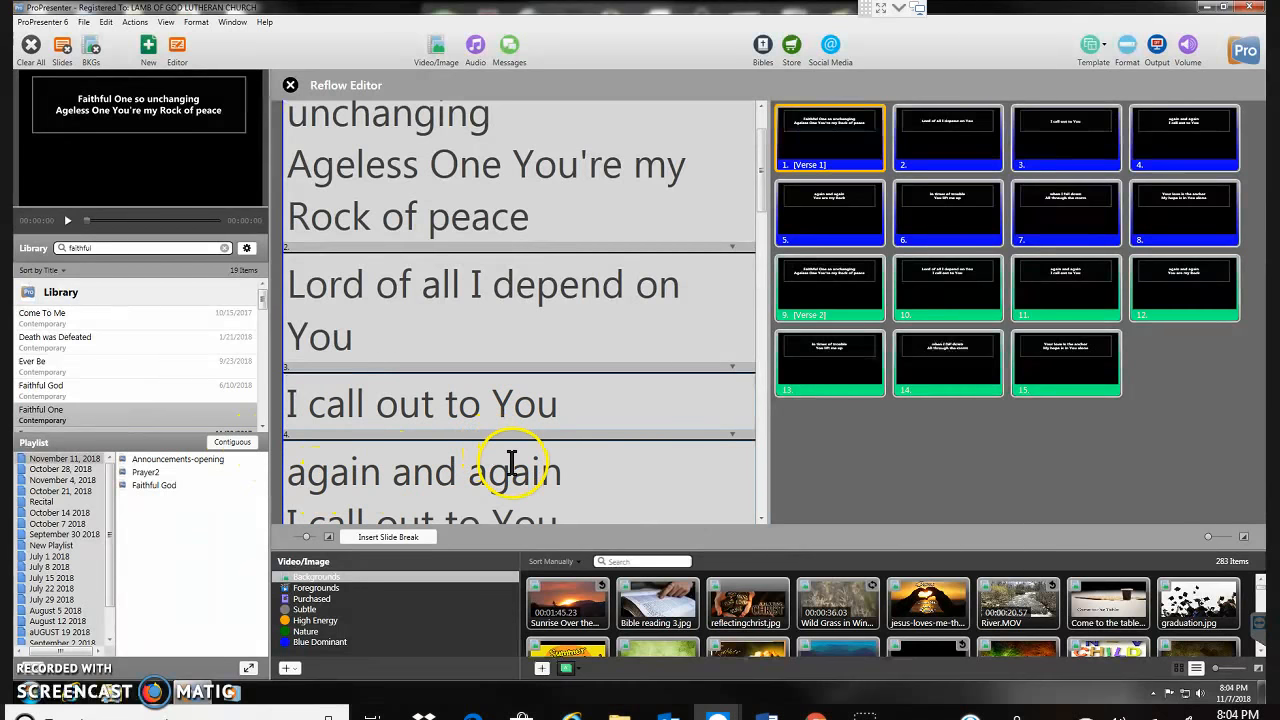
{"action": "left_click", "coordinate": [288, 476]}
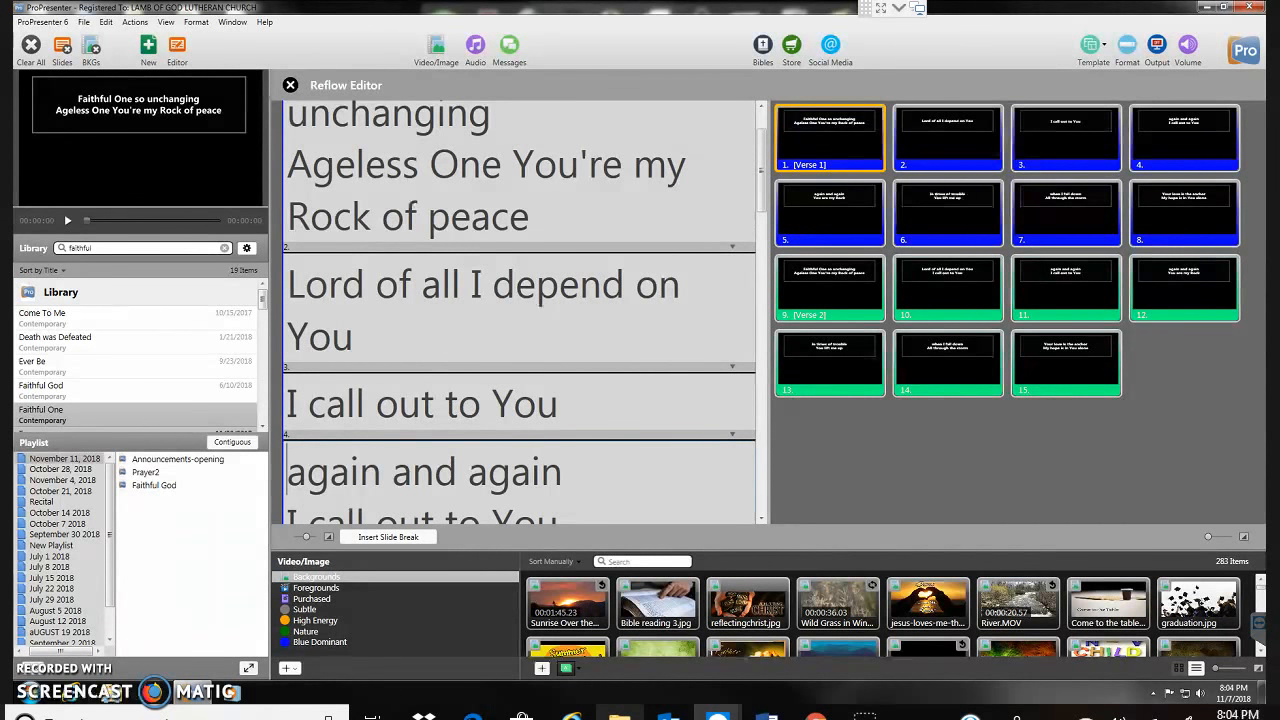
{"action": "key", "text": "BackSpace"}
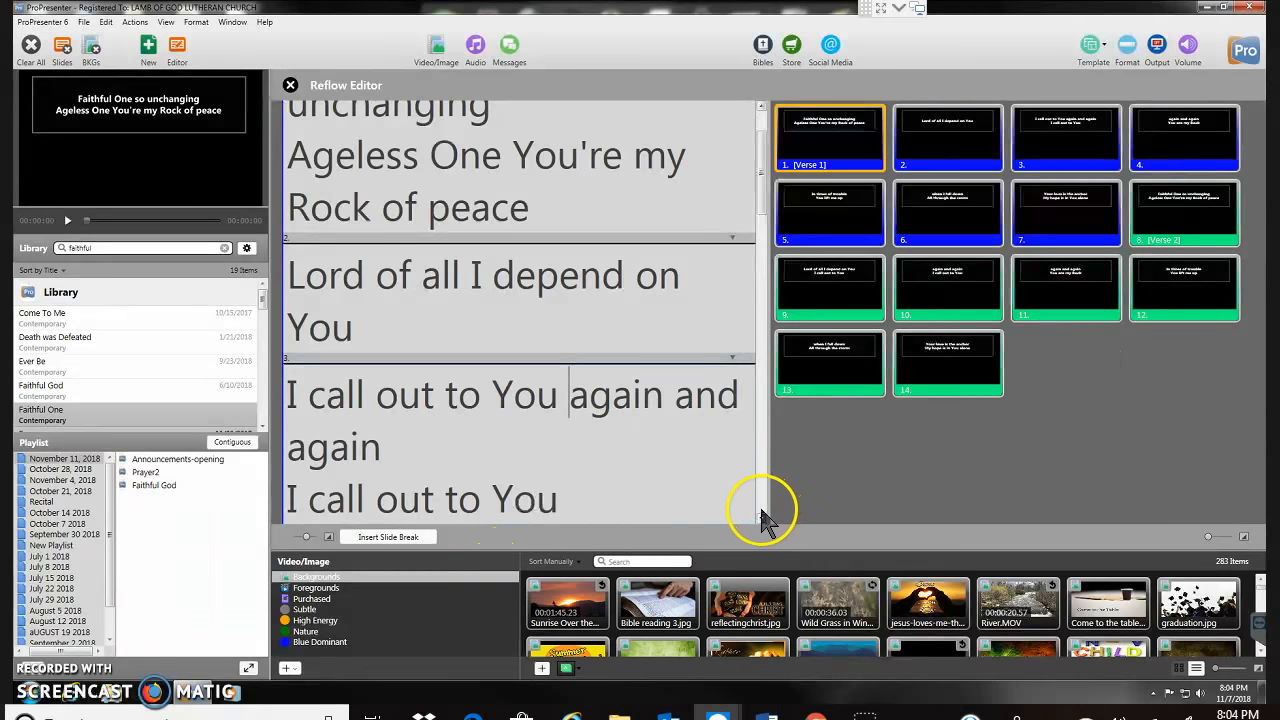
Step: Merge the "again and again / You are my Rock" slide into slide 3, continuing its last "I call out to You" line
{"action": "left_click", "coordinate": [763, 519]}
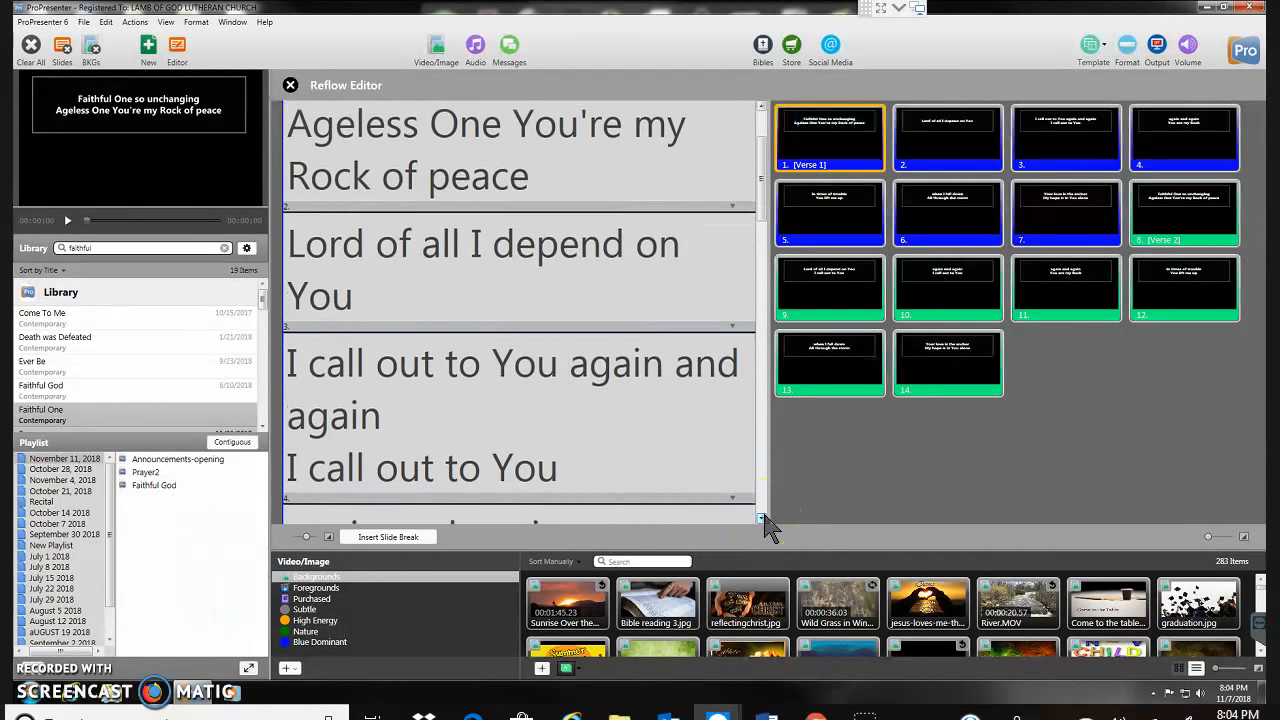
{"action": "left_click_drag", "start_coordinate": [763, 519], "coordinate": [763, 524]}
{"action": "left_click", "coordinate": [286, 452]}
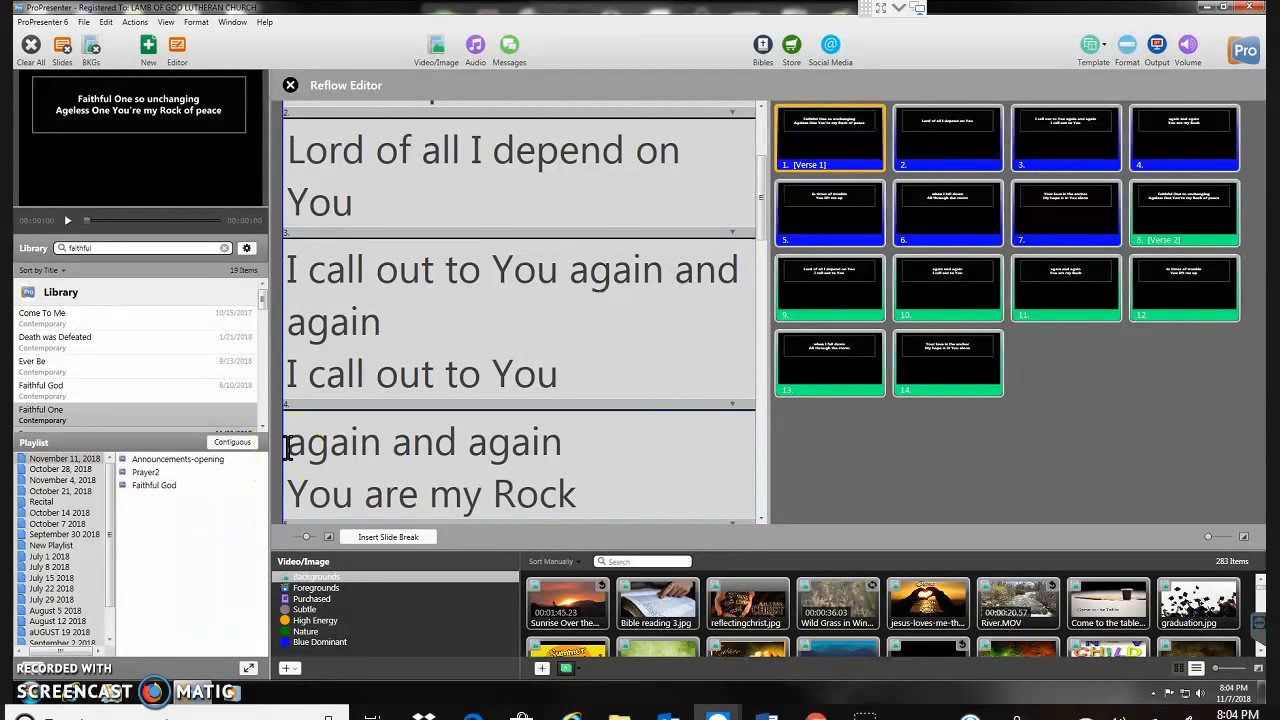
{"action": "key", "text": "BackSpace"}
Step: Insert a slide break after the second "again and again" so "You are my Rock" starts its own slide
{"action": "left_click", "coordinate": [386, 443]}
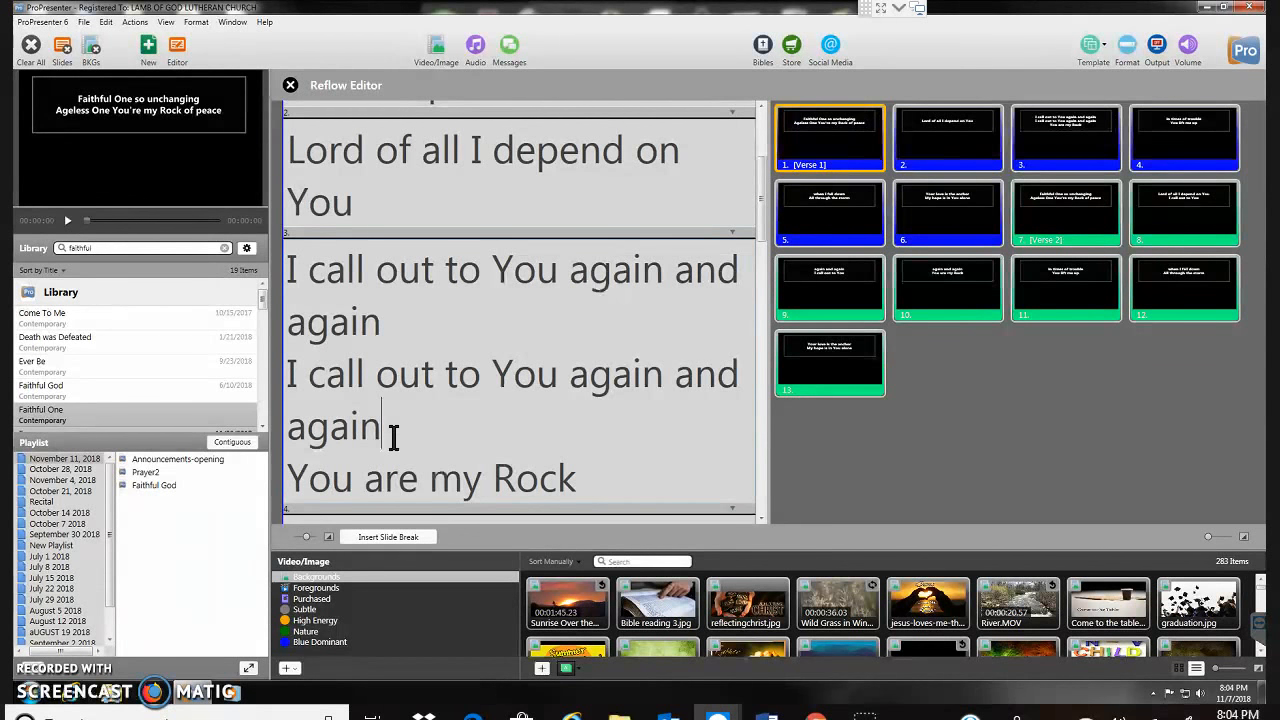
{"action": "left_click", "coordinate": [371, 432]}
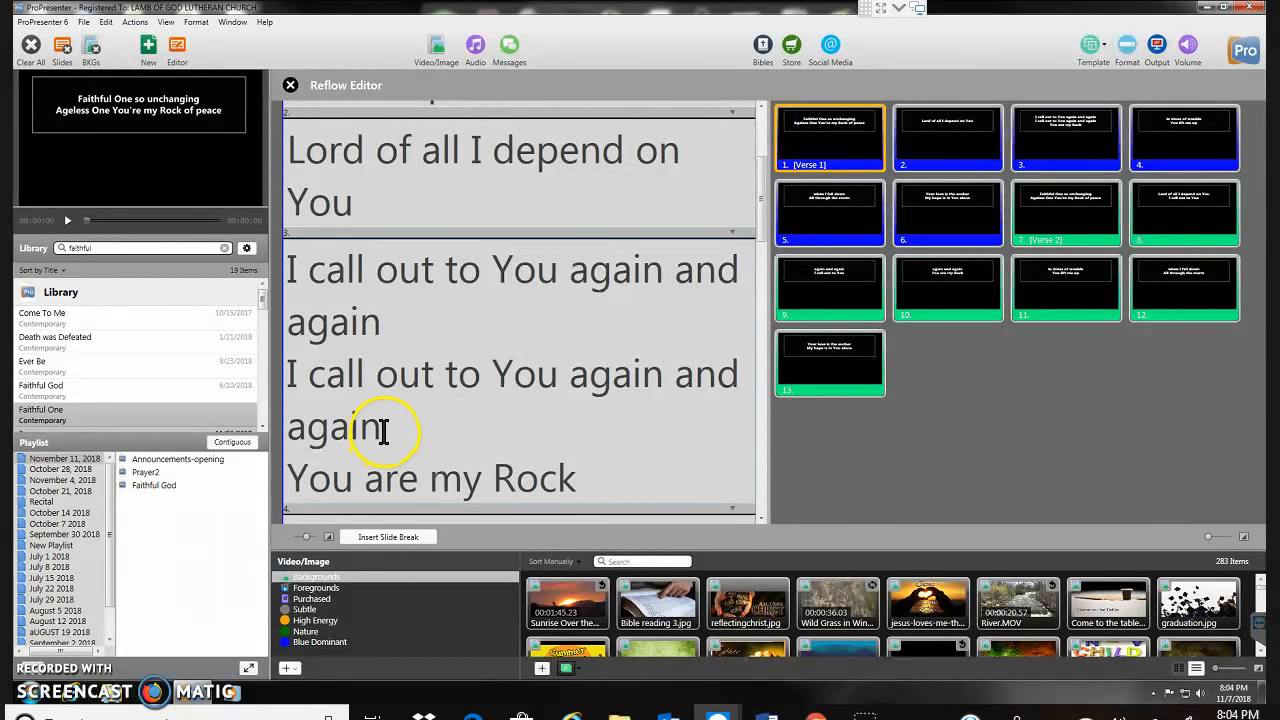
{"action": "left_click", "coordinate": [376, 538]}
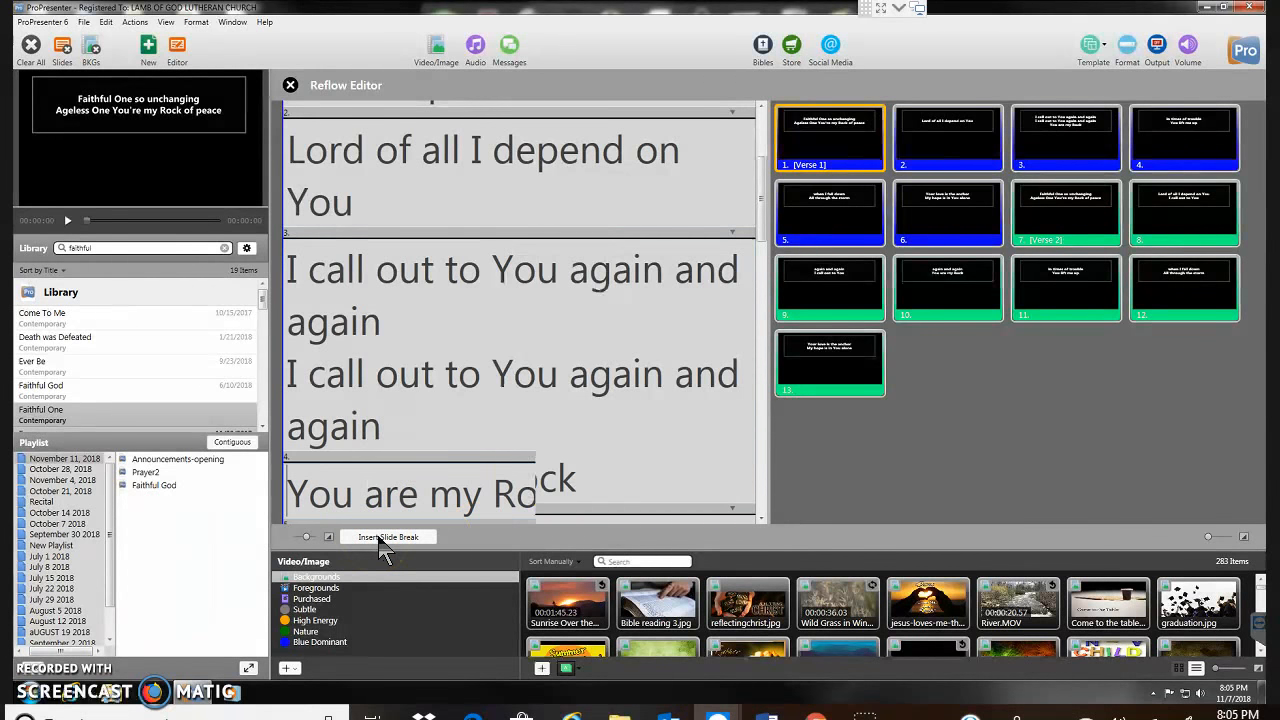
{"action": "left_click", "coordinate": [660, 538]}
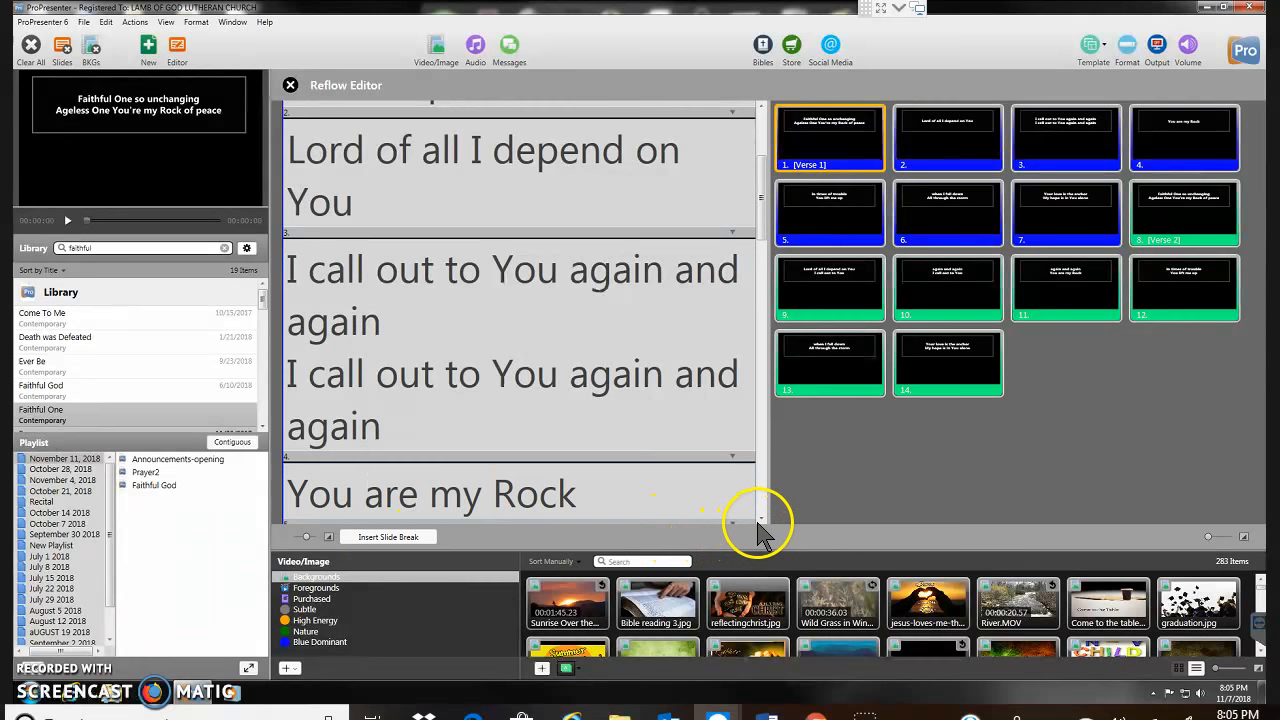
Step: Merge the "in times of trouble" slide into slide 4 so its first line reads "You are my Rock in times of trouble"
{"action": "left_click", "coordinate": [761, 519]}
{"action": "left_click", "coordinate": [761, 519]}
{"action": "left_click", "coordinate": [761, 519]}
{"action": "left_click", "coordinate": [761, 519]}
{"action": "left_click", "coordinate": [761, 519]}
{"action": "left_click", "coordinate": [296, 465]}
{"action": "key", "text": "BackSpace"}
{"action": "type", "text": "I"}
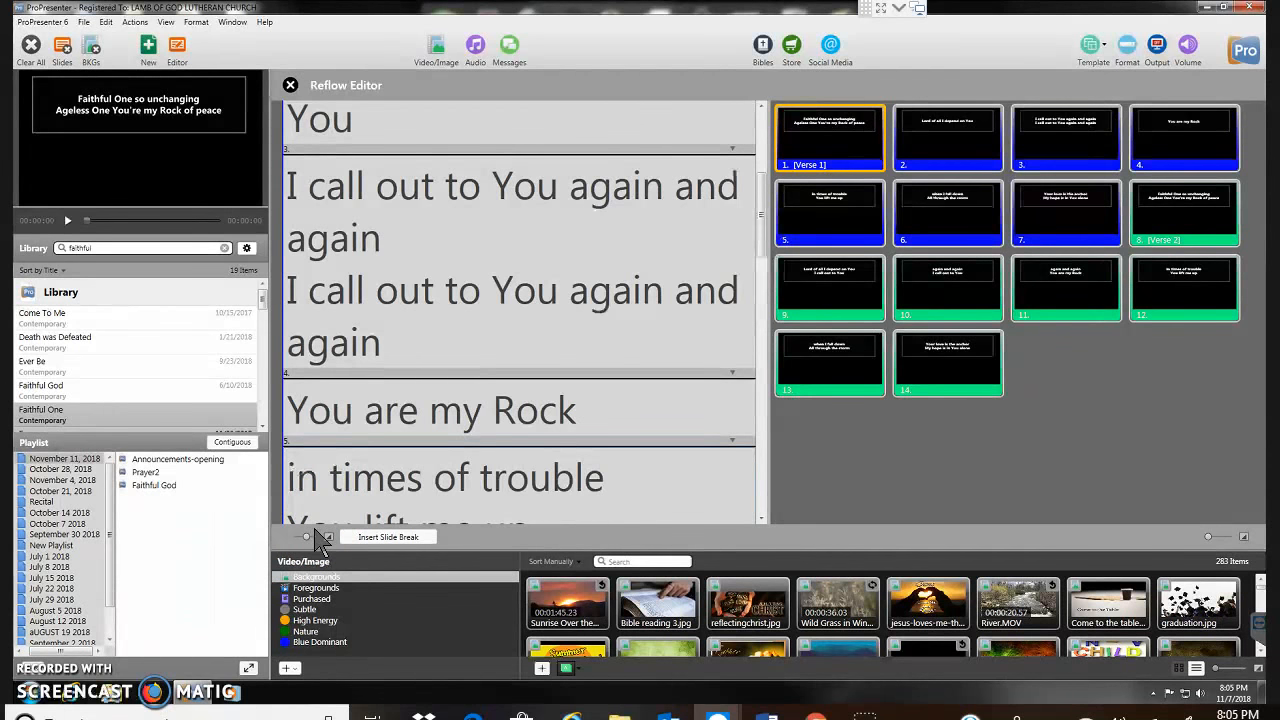
{"action": "key", "text": "BackSpace"}
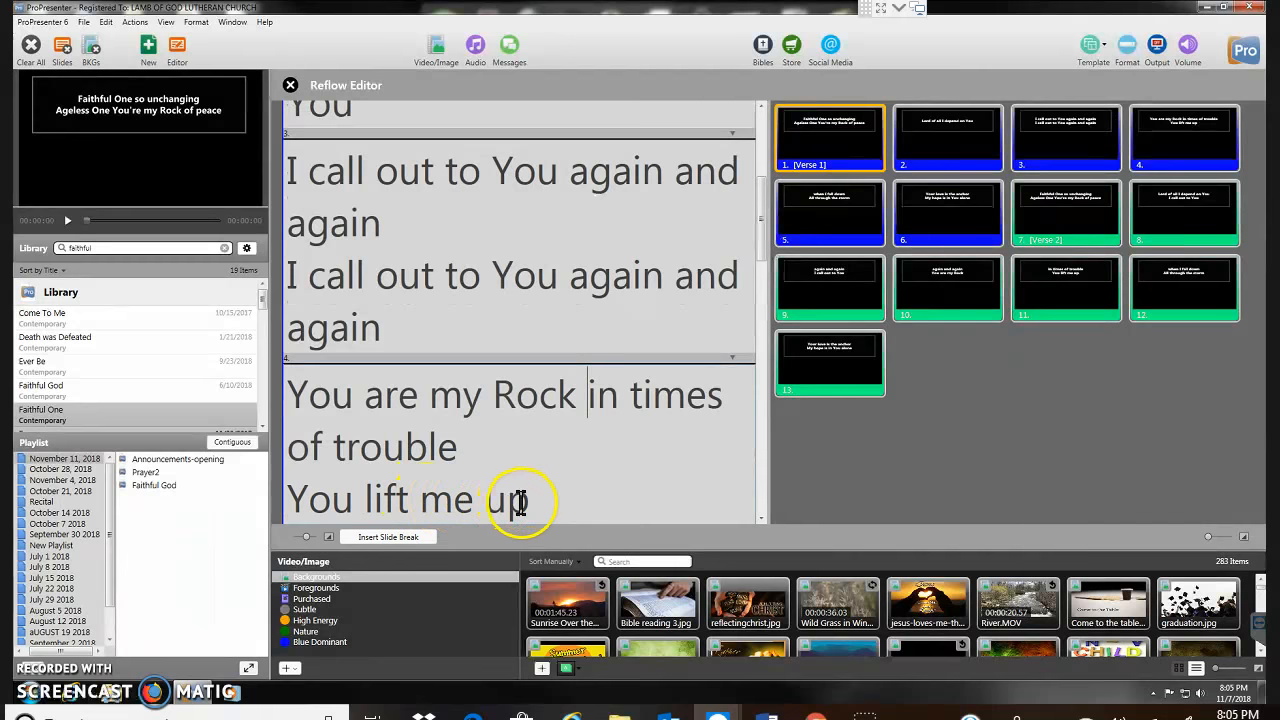
Step: Join "when I fall down" to the "You lift me up" line, and insert a slide break before "All through the storm"
{"action": "left_click", "coordinate": [762, 519]}
{"action": "left_click", "coordinate": [762, 530]}
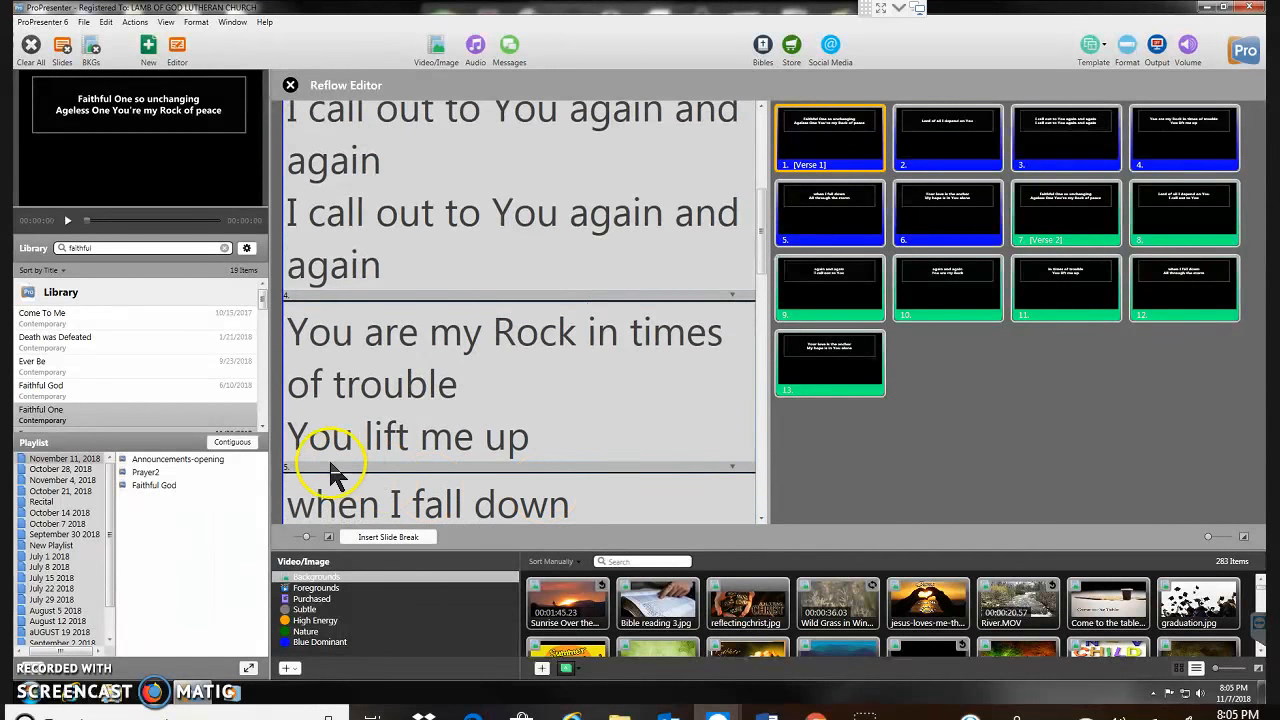
{"action": "left_click", "coordinate": [298, 508]}
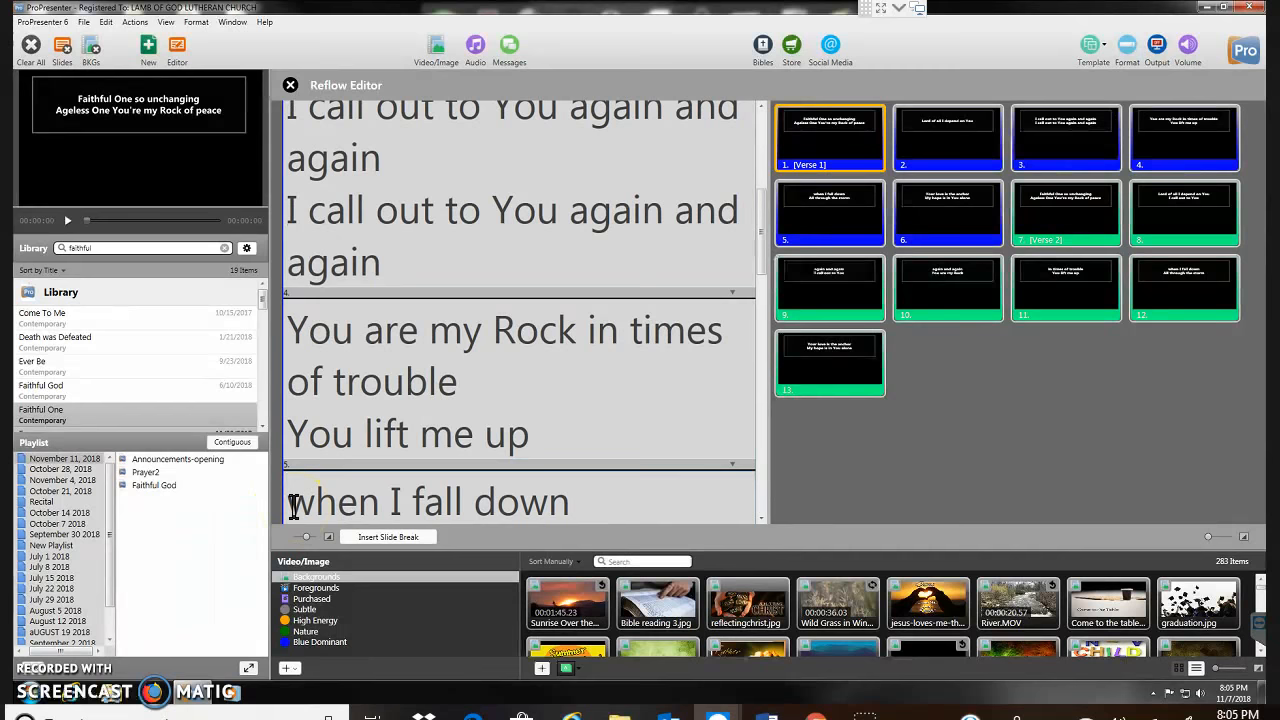
{"action": "key", "text": "BackSpace"}
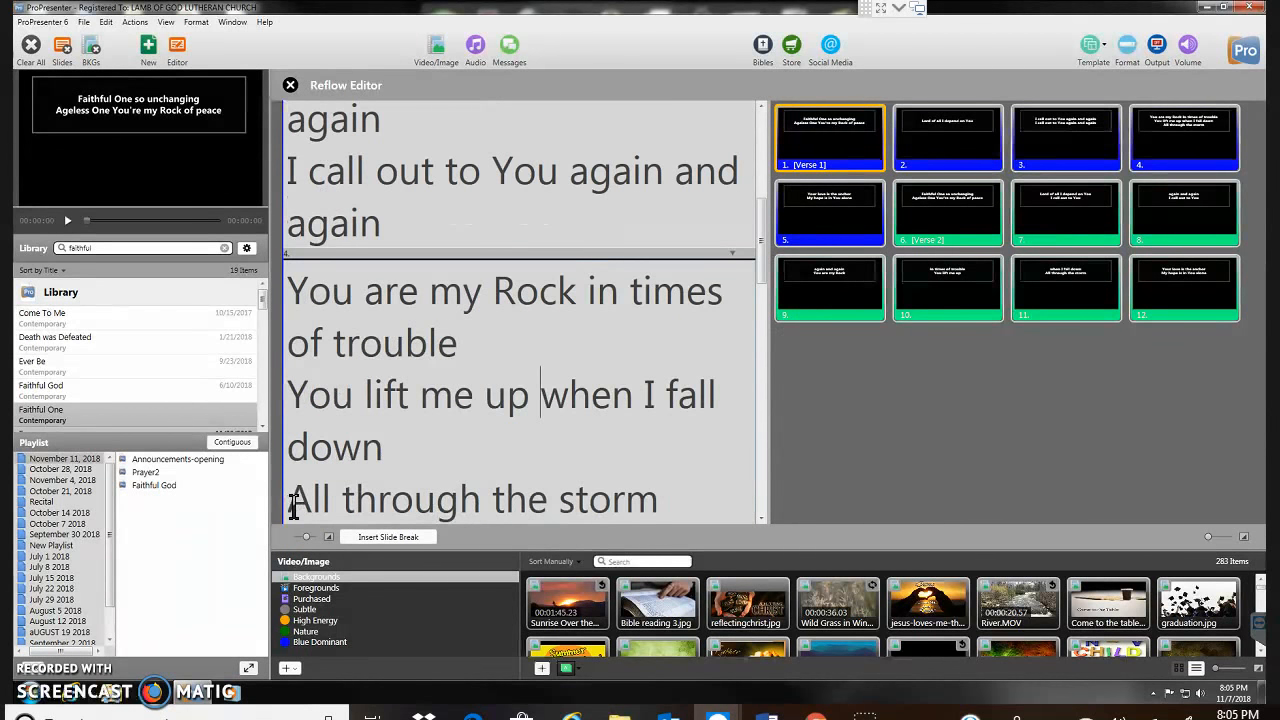
{"action": "left_click", "coordinate": [407, 458]}
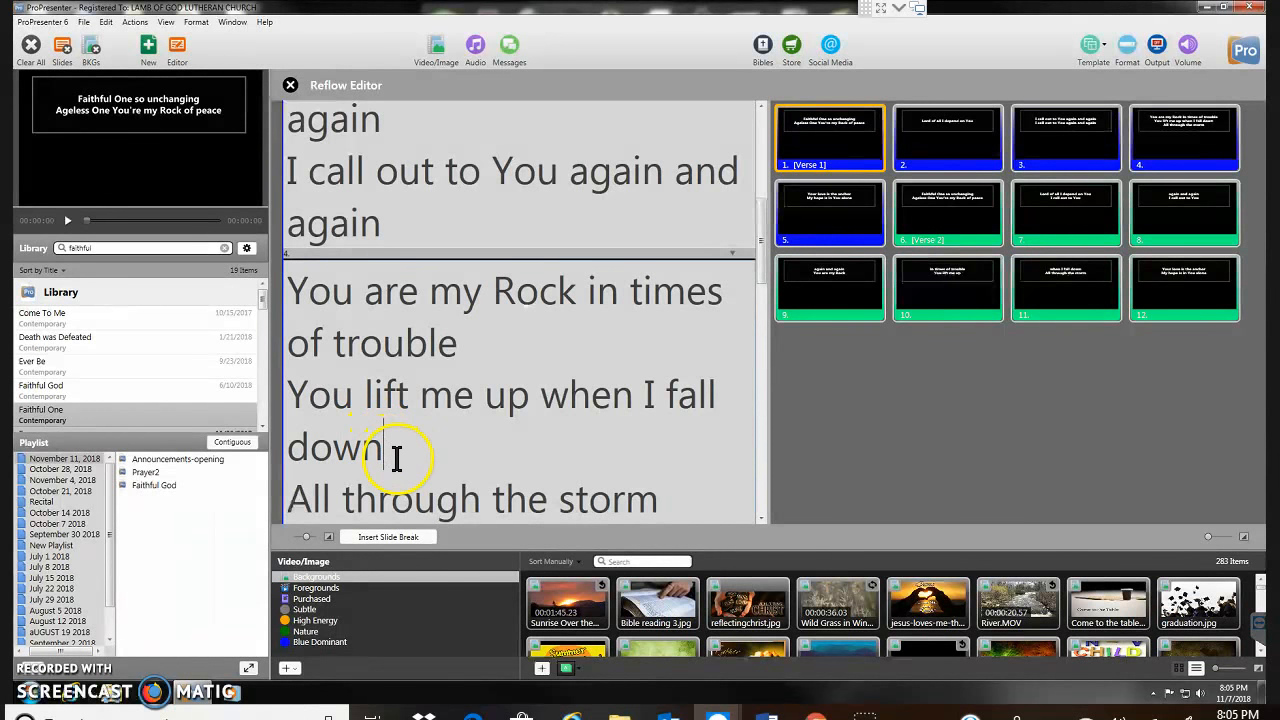
{"action": "left_click", "coordinate": [388, 540]}
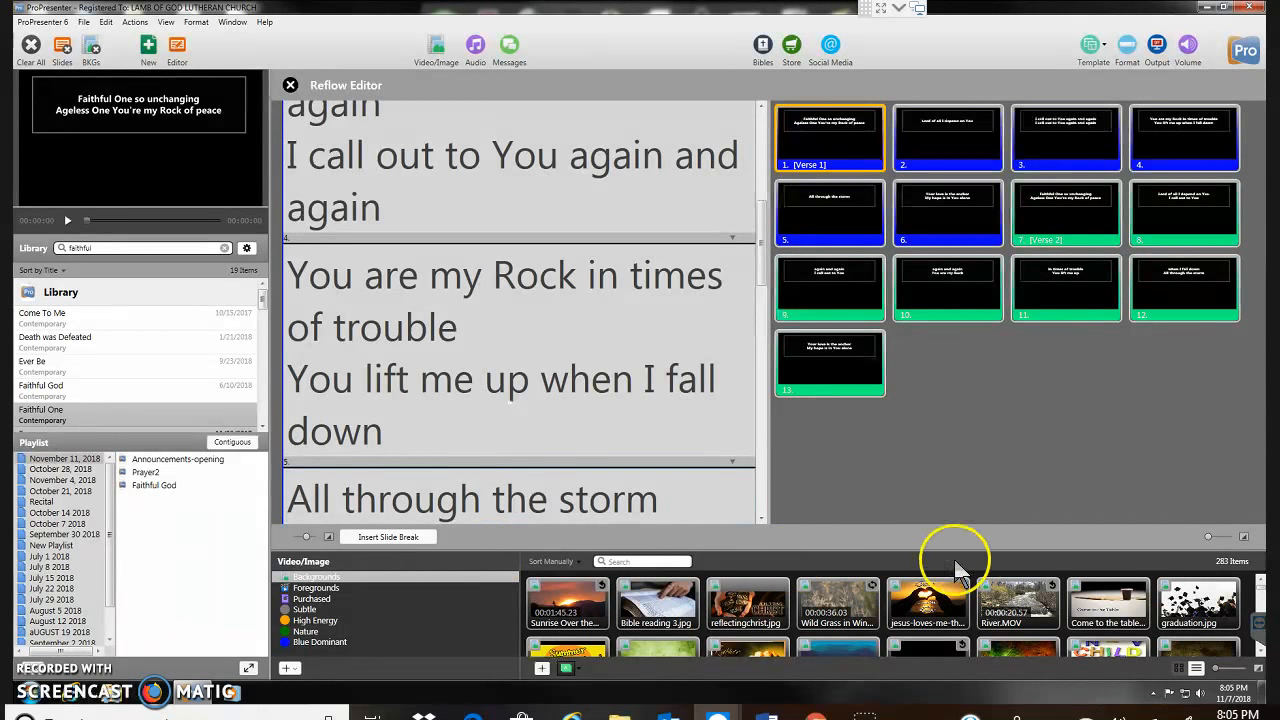
Step: Merge the "Your love is the anchor" slide below "All through the storm" as separate lines, and close the Reflow Editor
{"action": "left_click", "coordinate": [762, 518]}
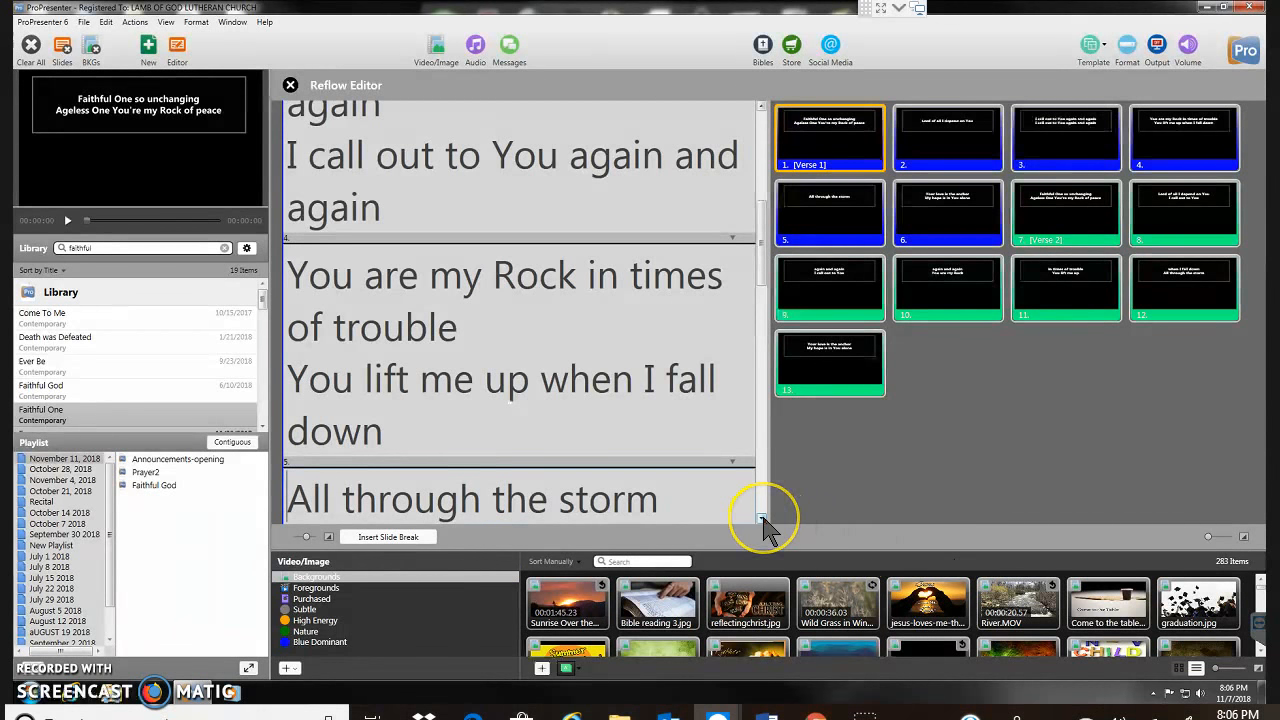
{"action": "scroll", "coordinate": [762, 518], "scroll_direction": "down", "scroll_amount": 2}
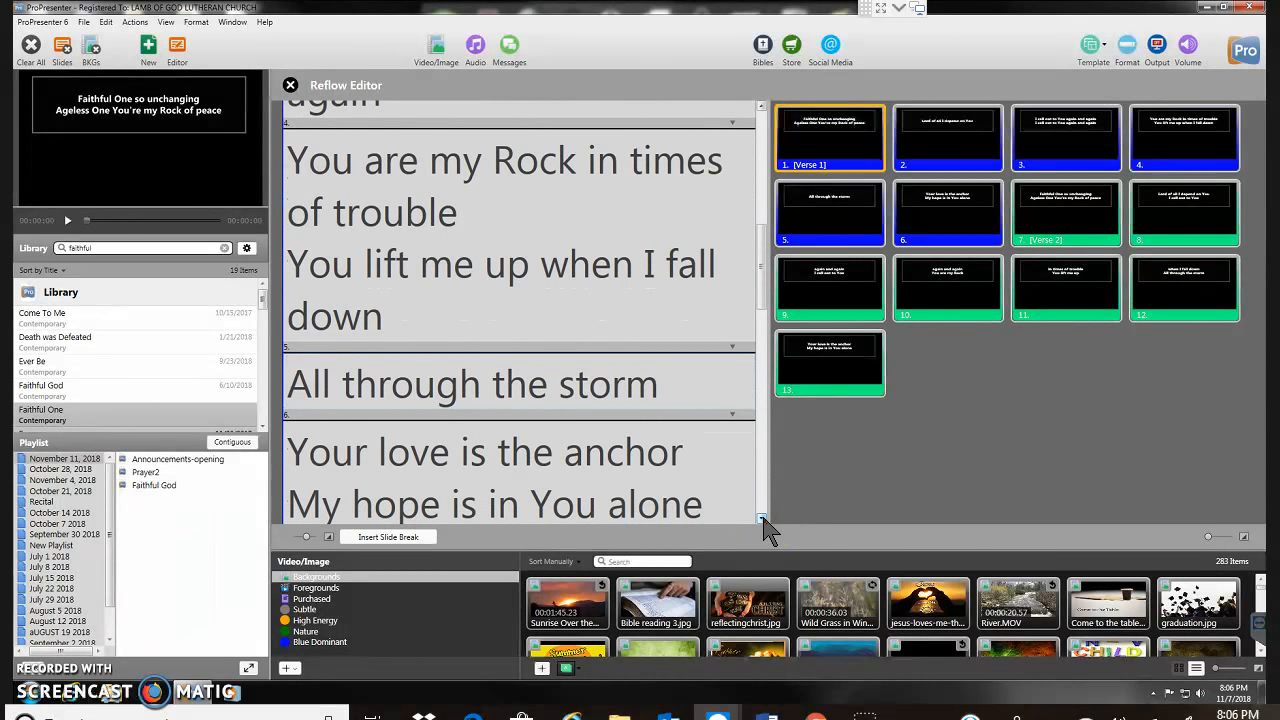
{"action": "left_click", "coordinate": [762, 518]}
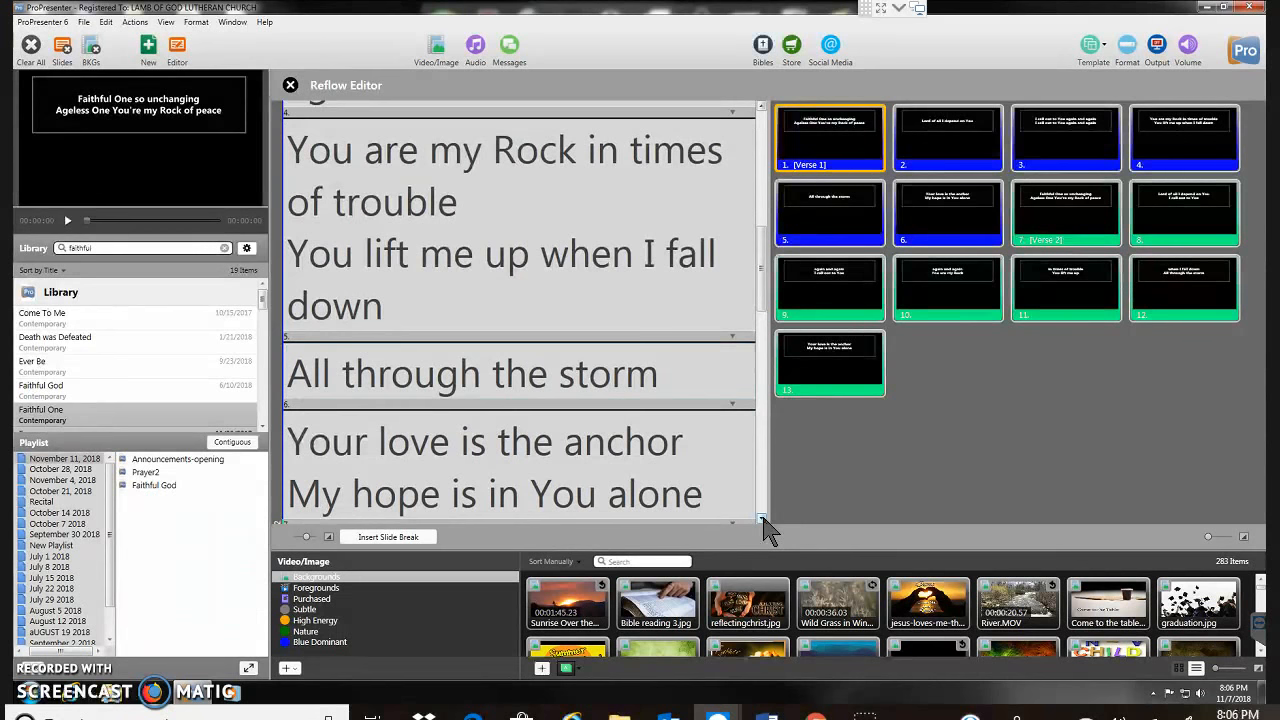
{"action": "left_click", "coordinate": [762, 518]}
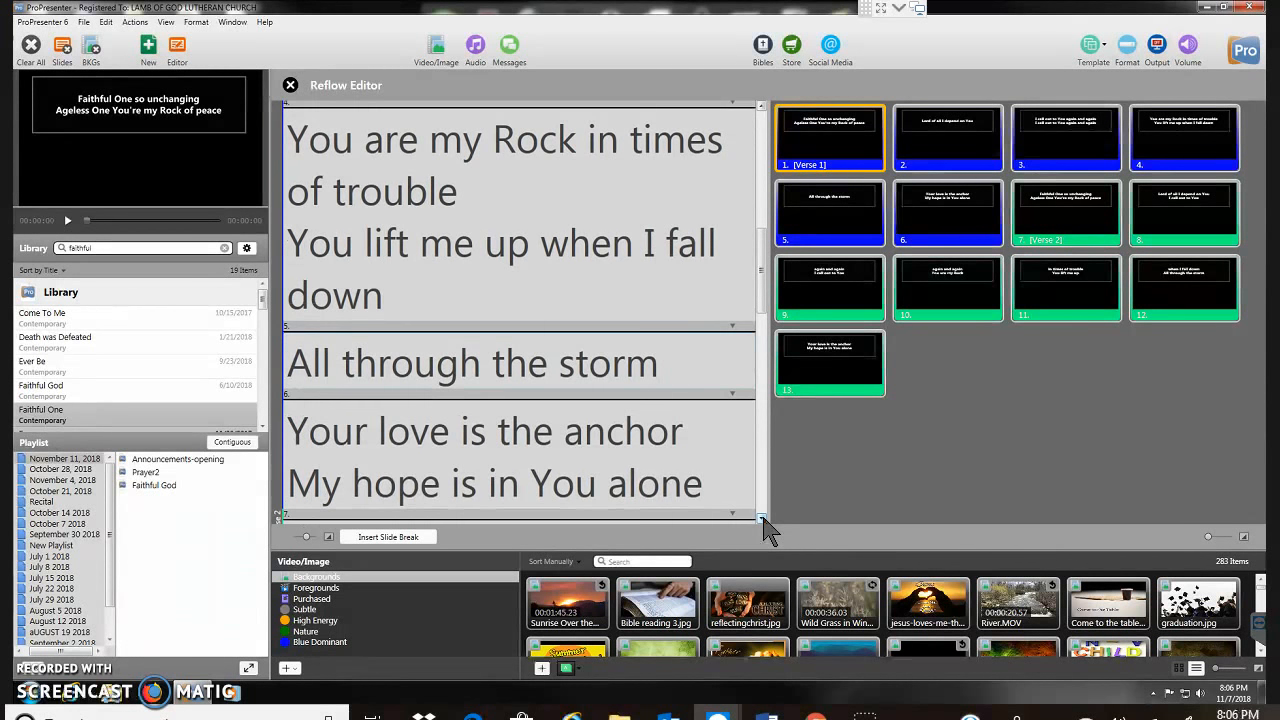
{"action": "left_click", "coordinate": [762, 518]}
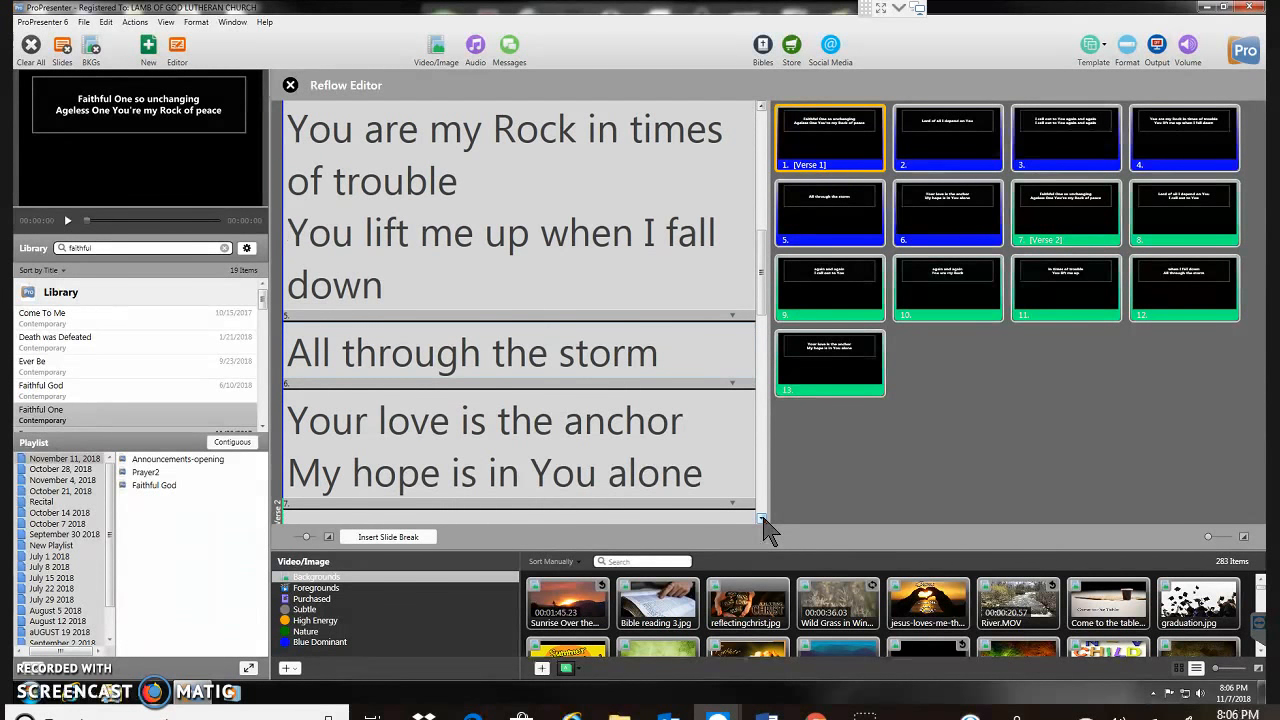
{"action": "left_click", "coordinate": [292, 422]}
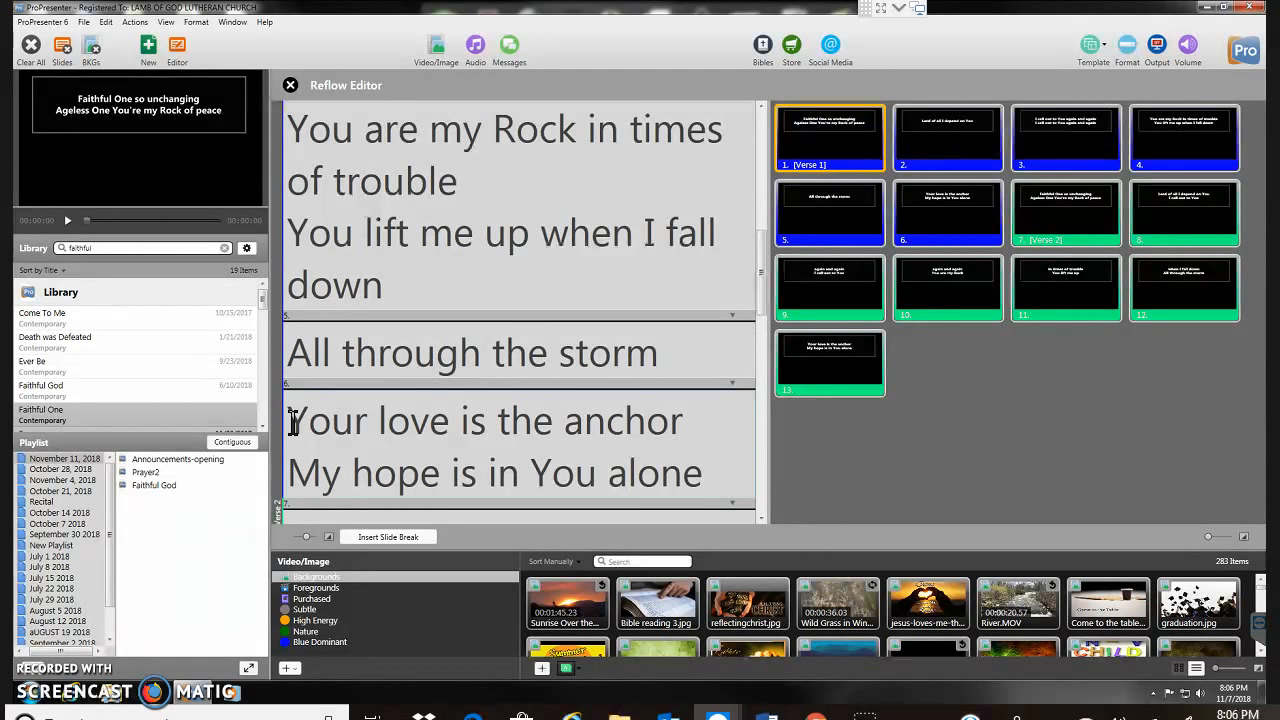
{"action": "key", "text": "BackSpace"}
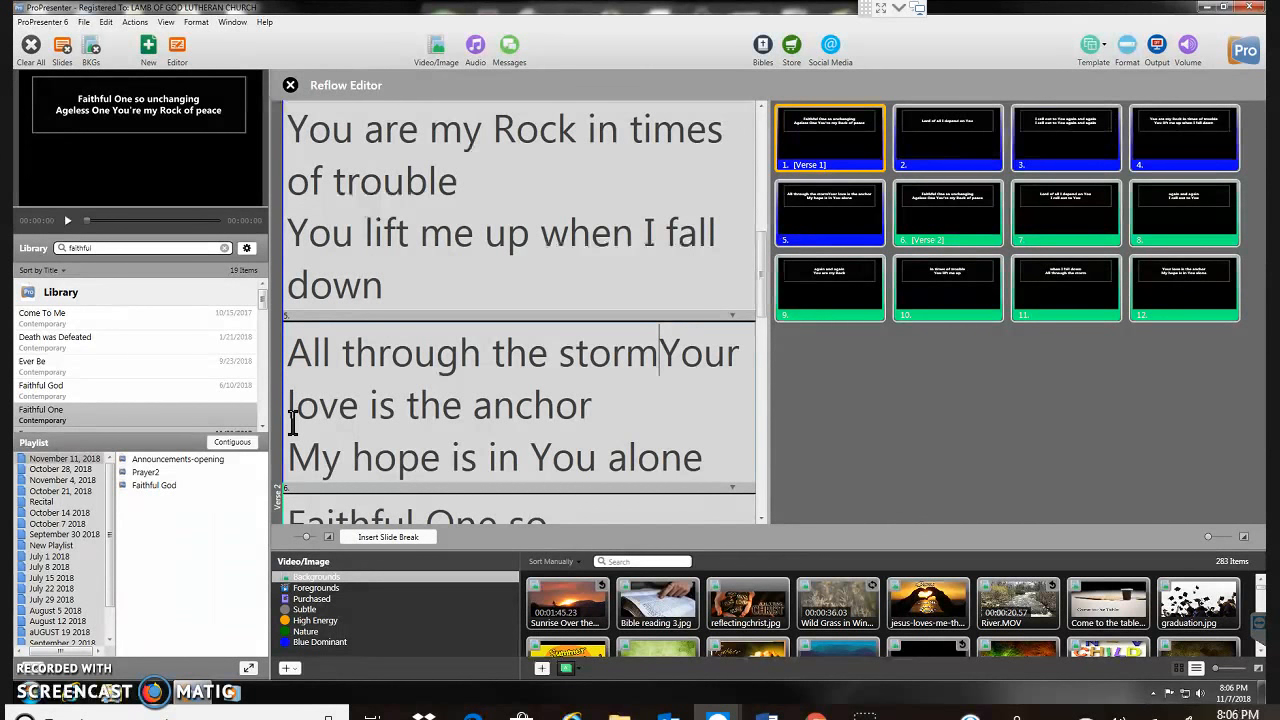
{"action": "key", "text": "Return"}
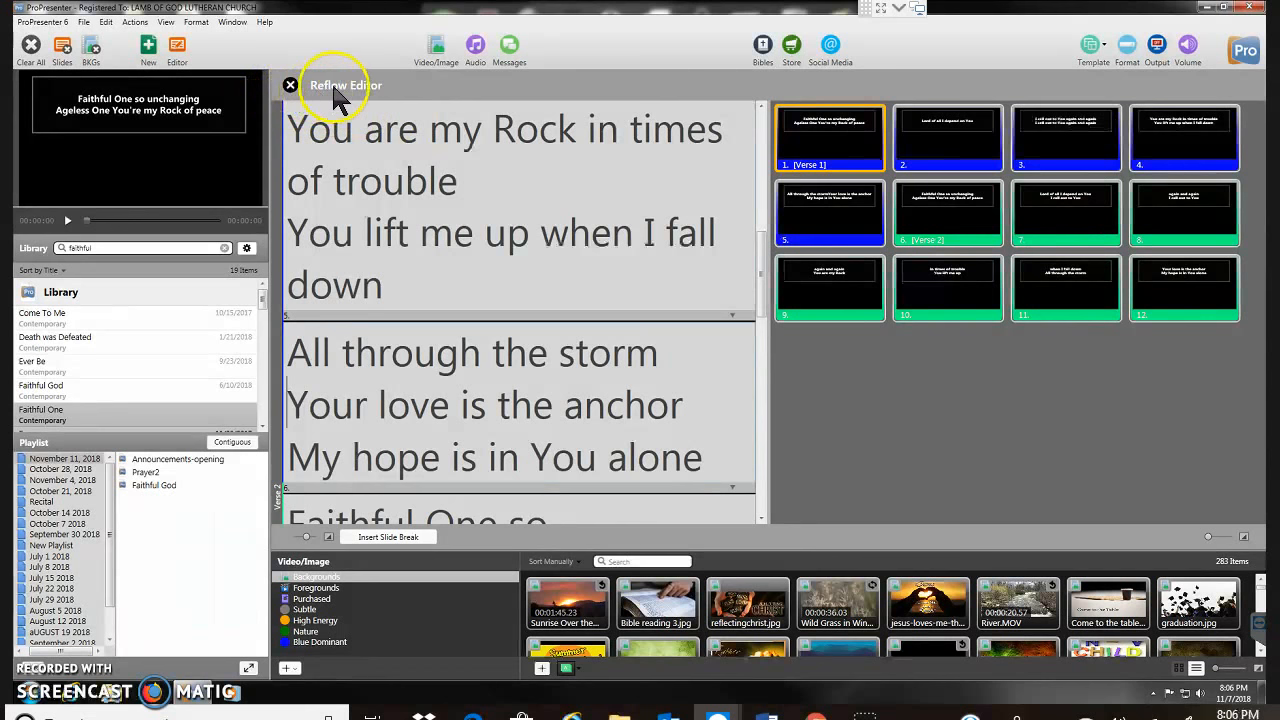
{"action": "left_click", "coordinate": [300, 85]}
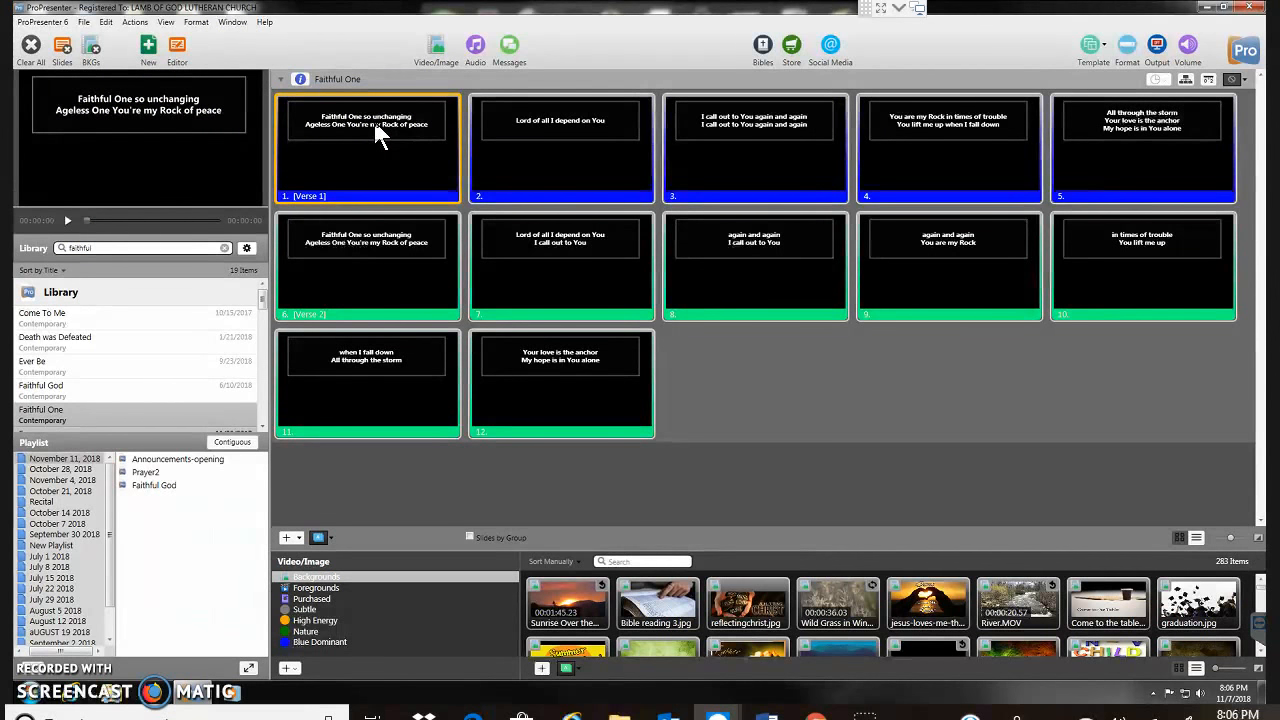
Step: Step through the rearranged Verse 1 slides in the live preview to check their line breaks
{"action": "key", "text": "Right"}
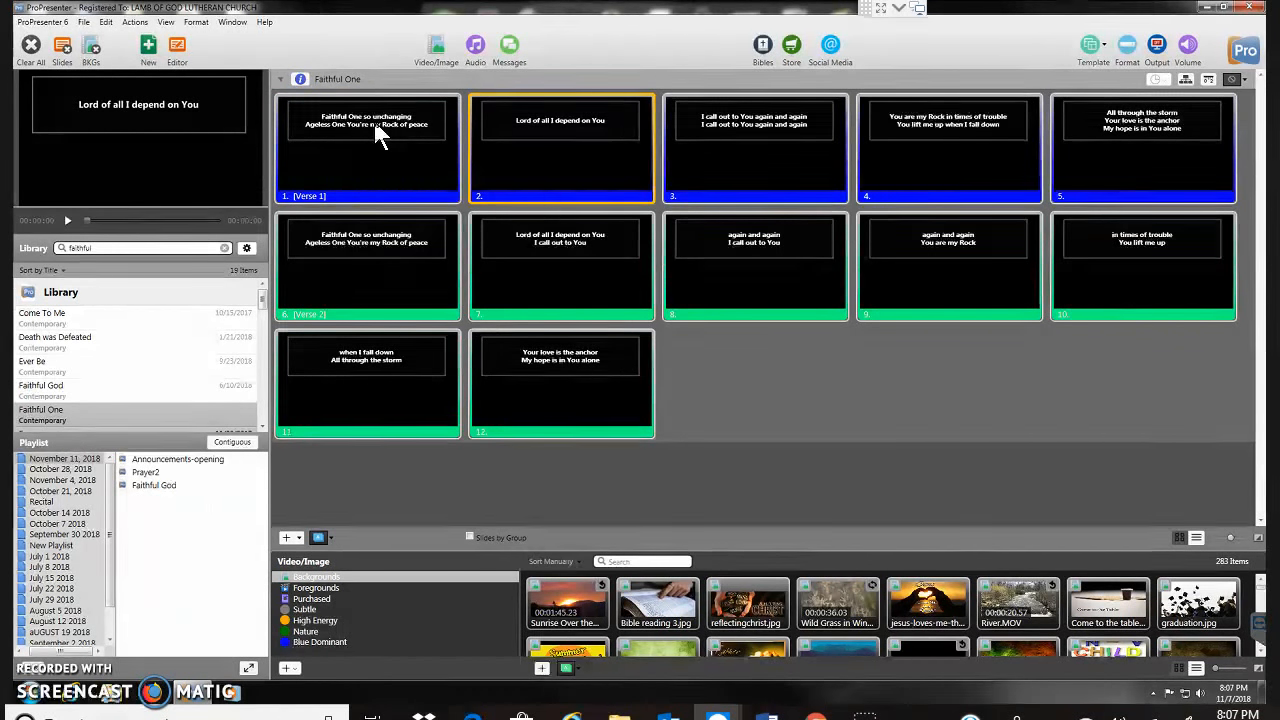
{"action": "key", "text": "Right"}
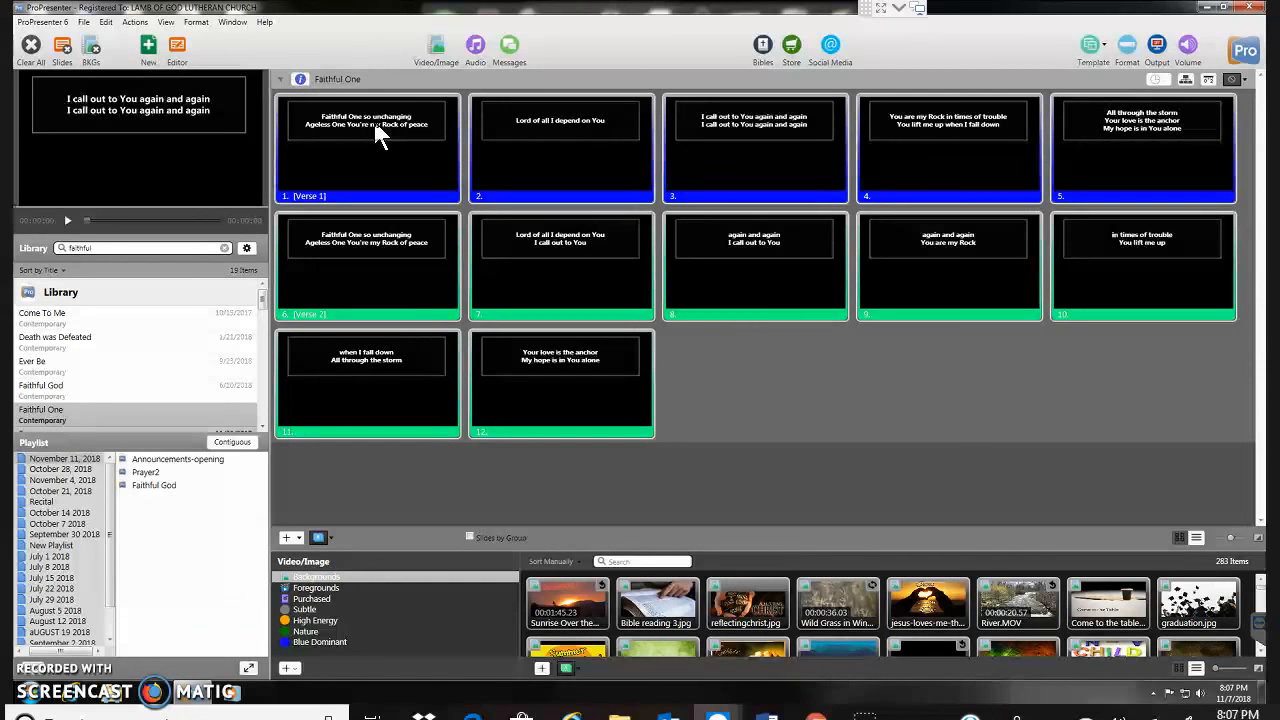
{"action": "left_click", "coordinate": [377, 129]}
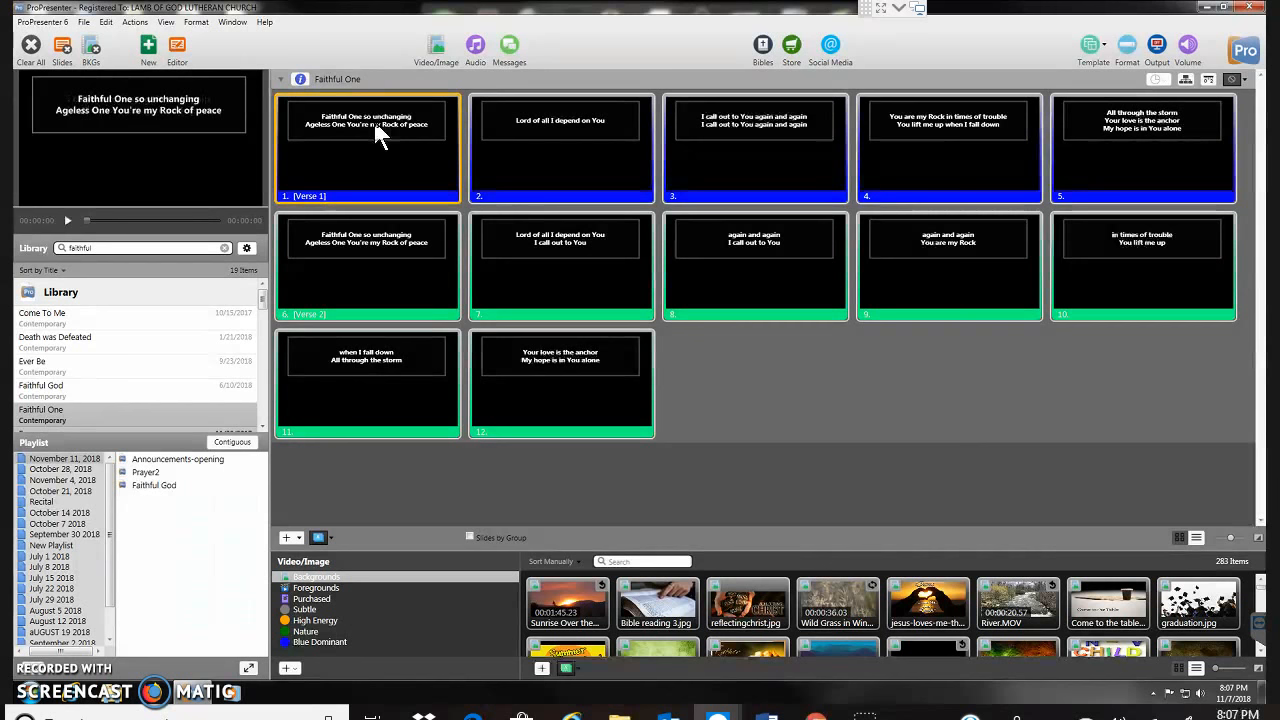
{"action": "left_click", "coordinate": [942, 125]}
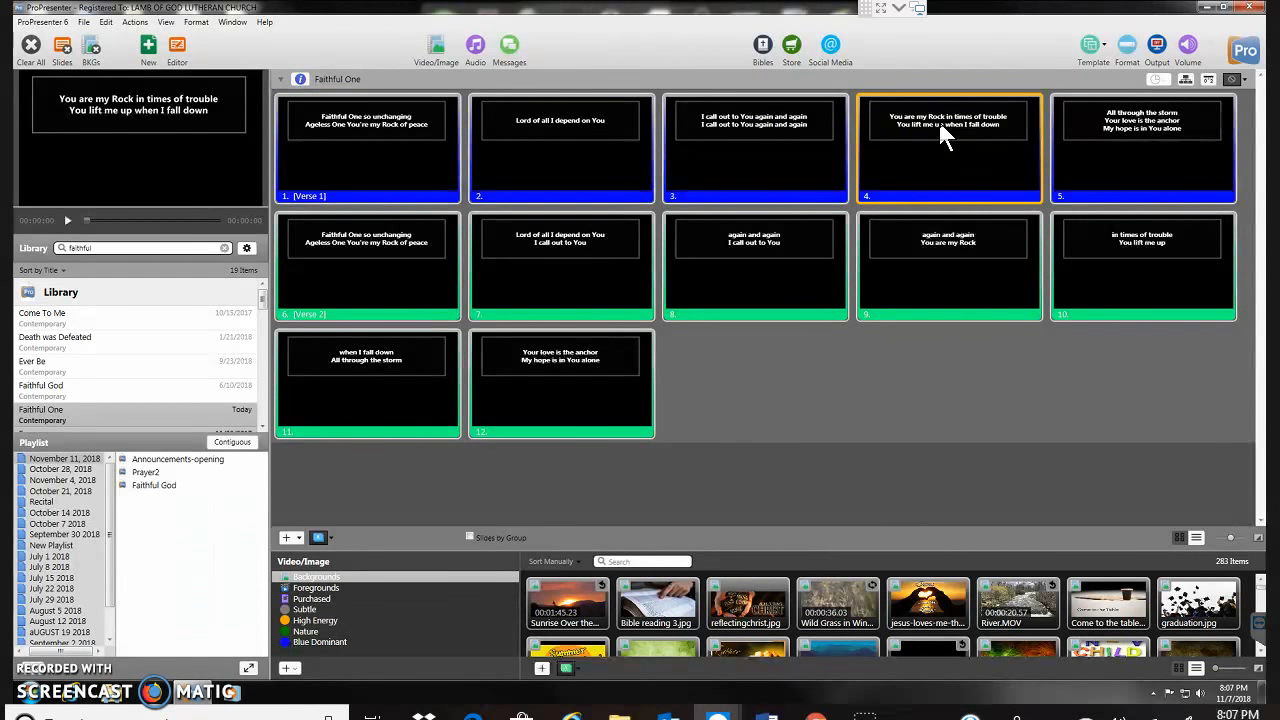
{"action": "key", "text": "Right"}
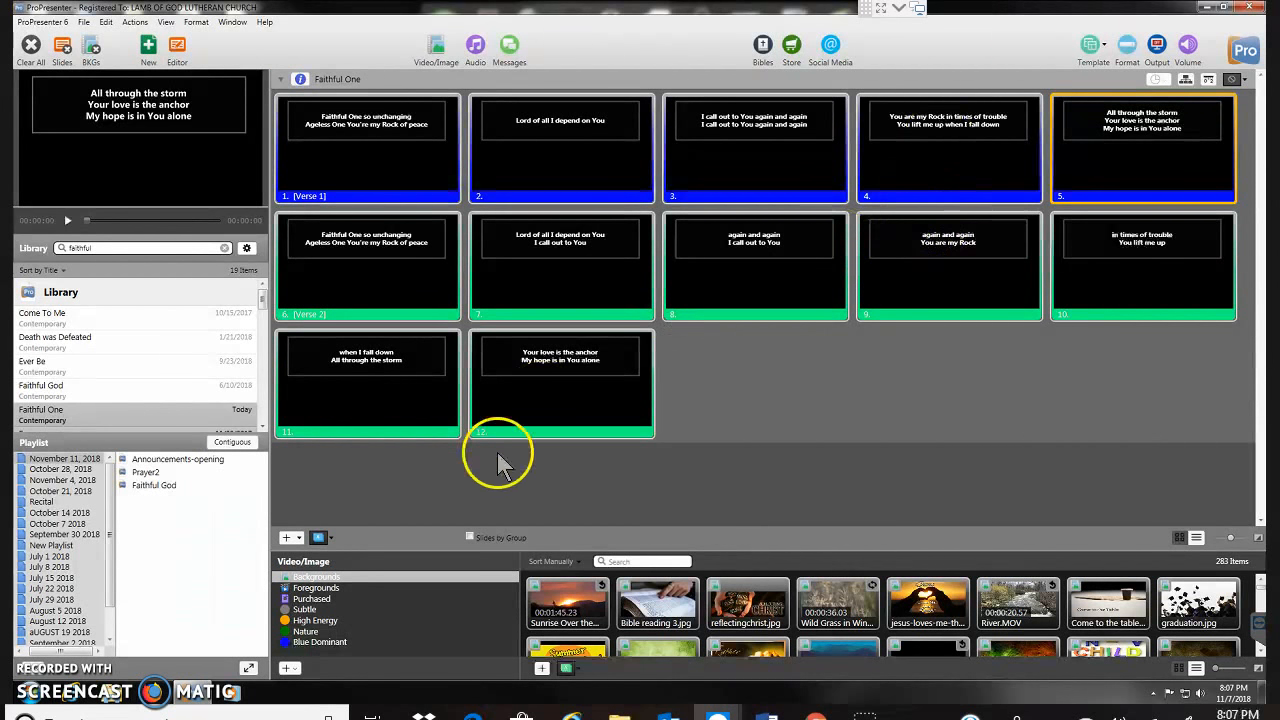
Step: Delete the last Verse 2 slide, "Your love is the anchor / My hope is in You alone"
{"action": "left_click", "coordinate": [597, 375]}
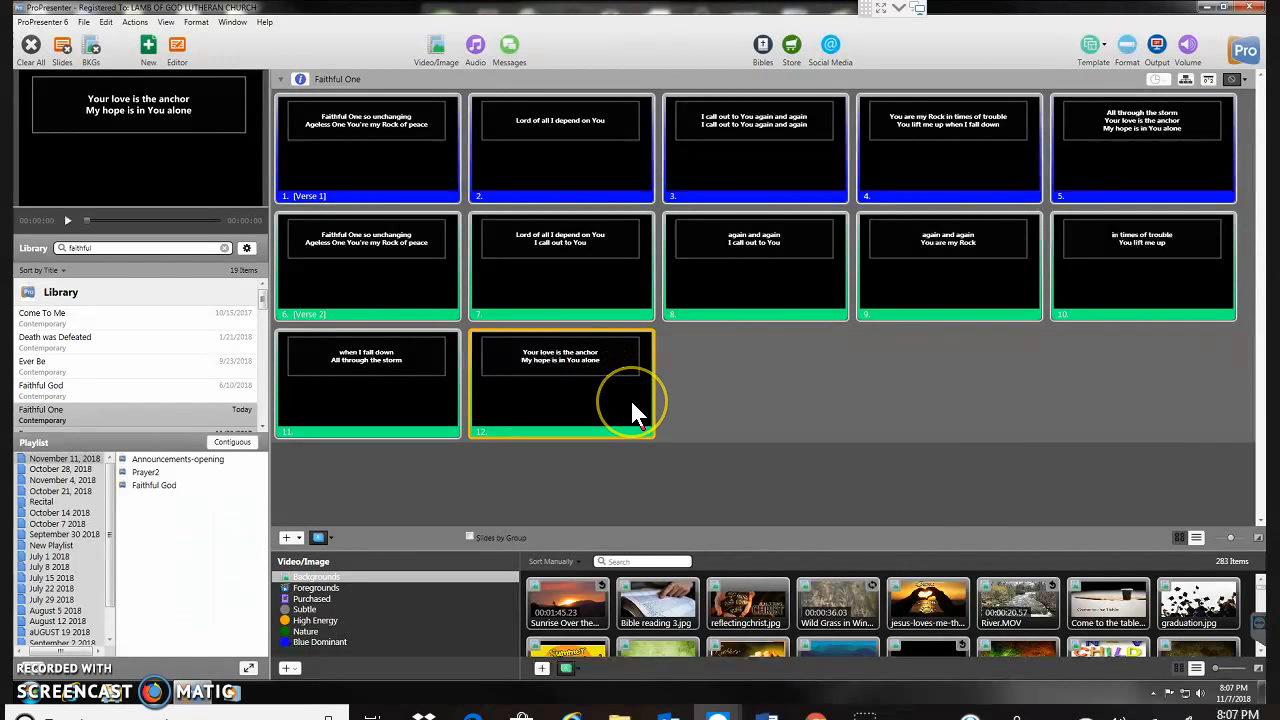
{"action": "right_click", "coordinate": [630, 398]}
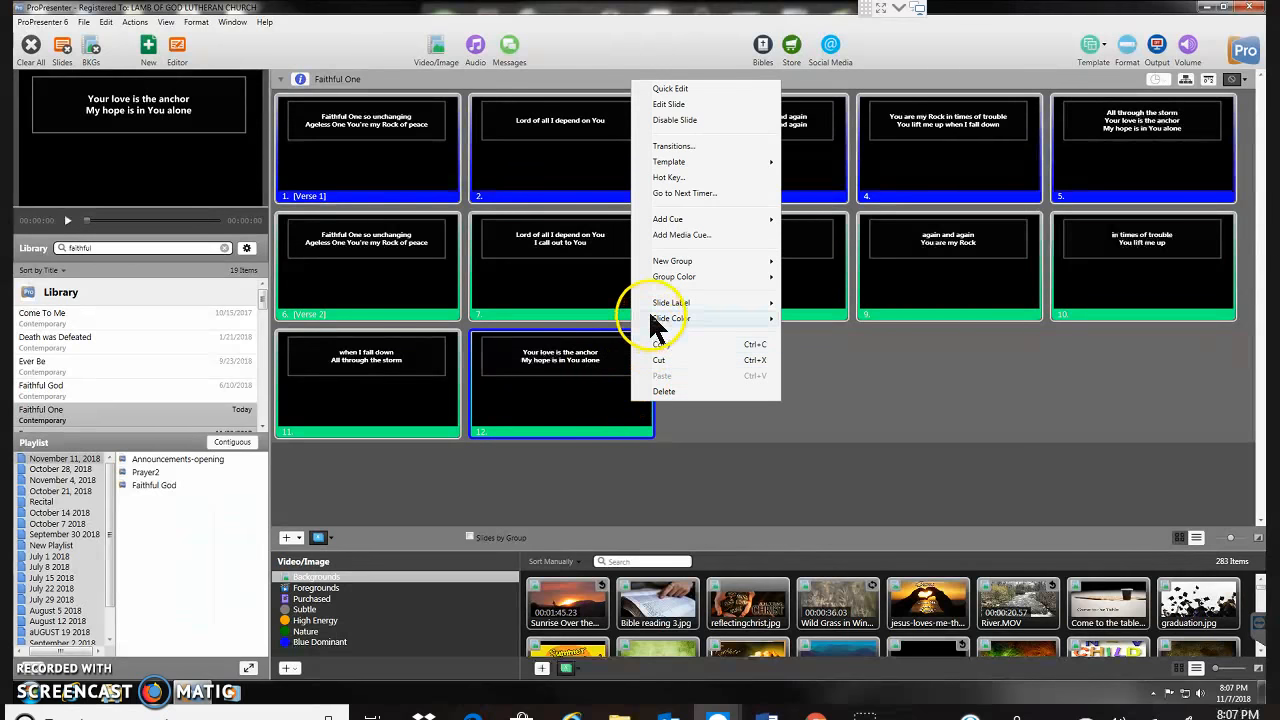
{"action": "left_click", "coordinate": [677, 392]}
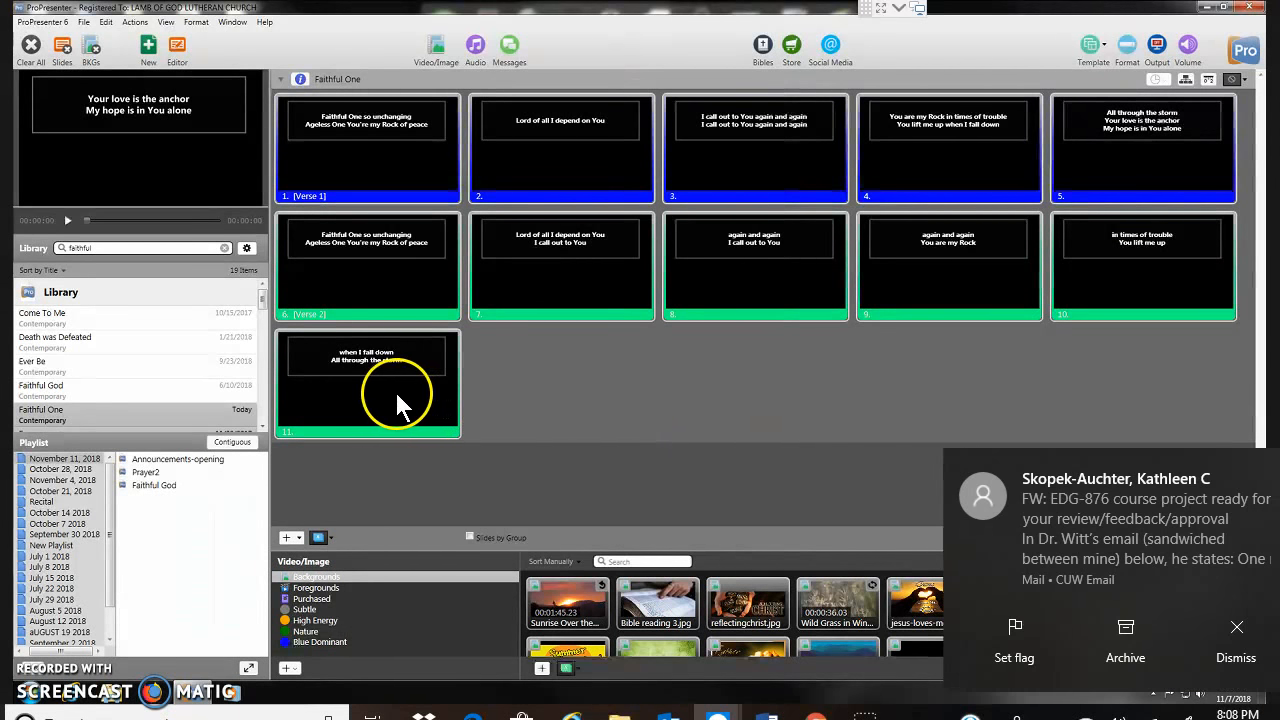